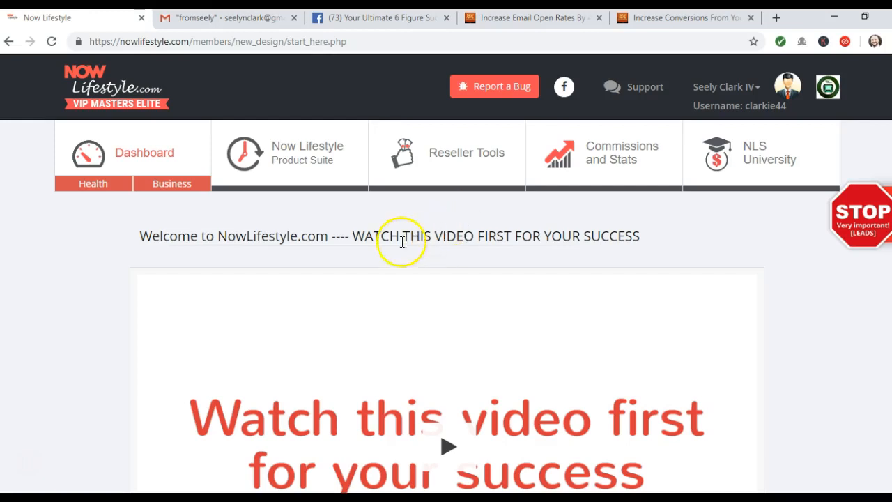
# - Open the Lead Capture System by way of the Reseller Tools area
pyautogui.click(144, 156)
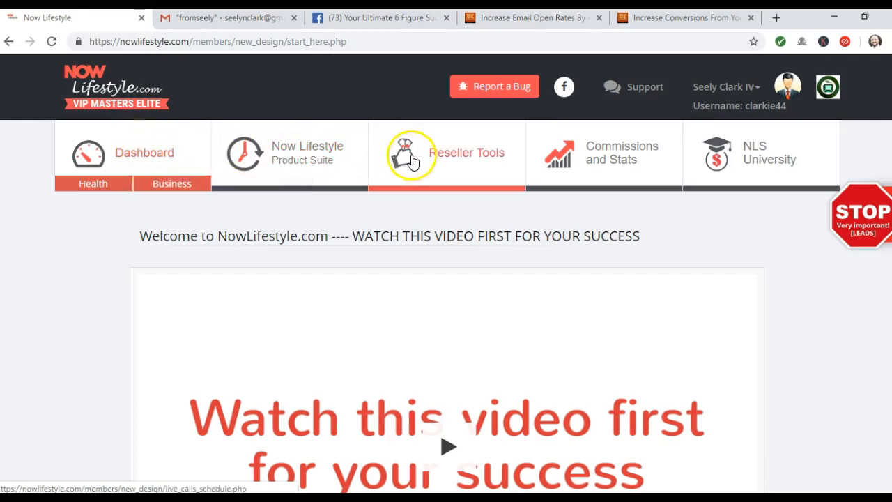
pyautogui.click(442, 159)
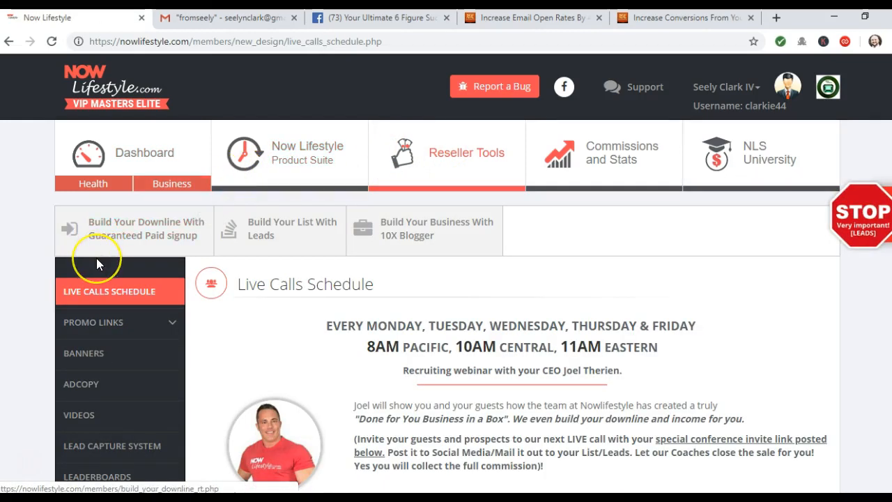
pyautogui.scroll(-2, 97, 262)
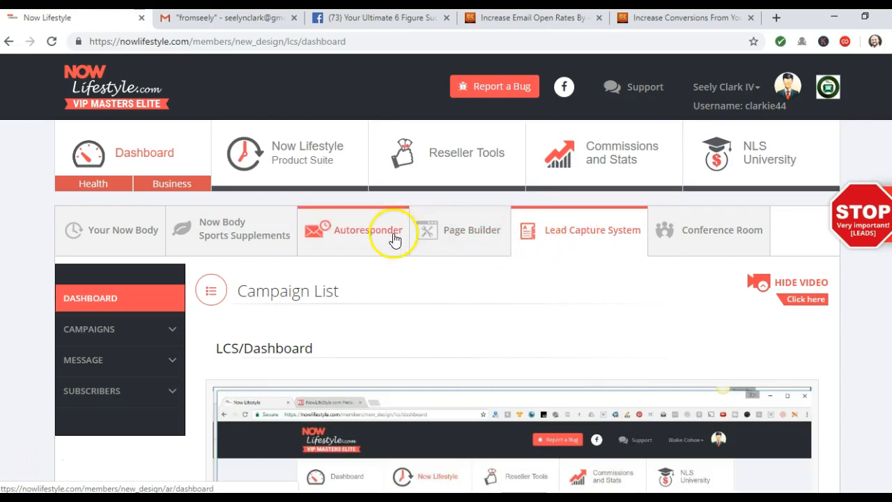
# - Go to the Autoresponder and open its Send Broadcast form from the message options
pyautogui.click(368, 242)
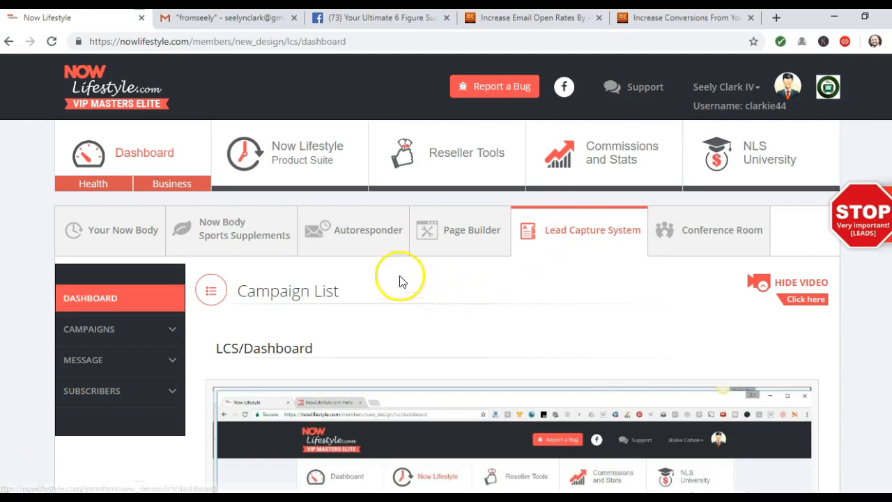
pyautogui.click(364, 238)
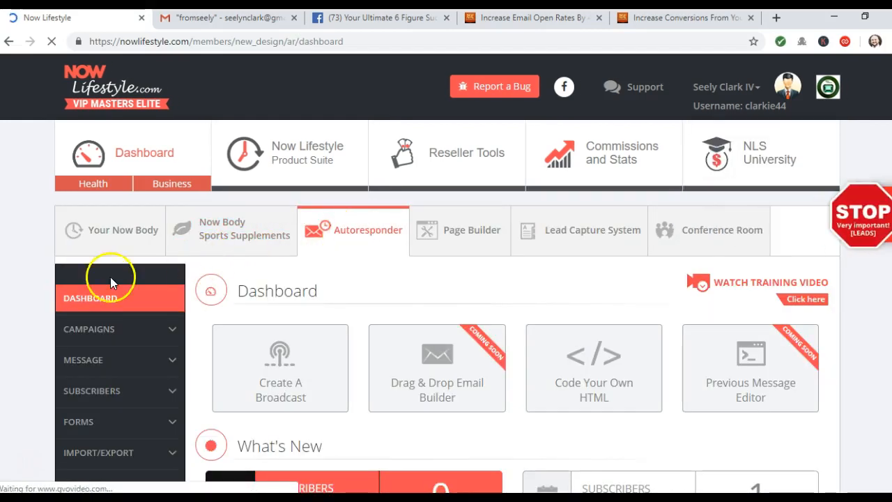
pyautogui.click(122, 361)
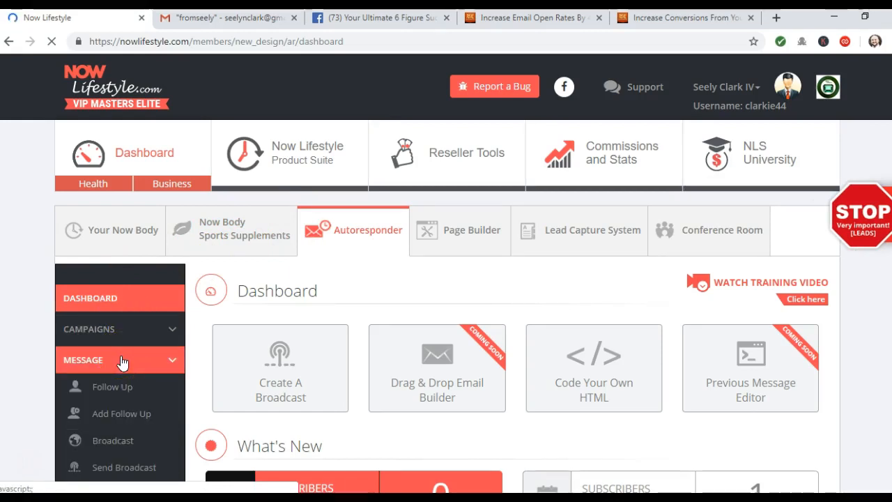
pyautogui.scroll(-2, 119, 358)
pyautogui.click(121, 337)
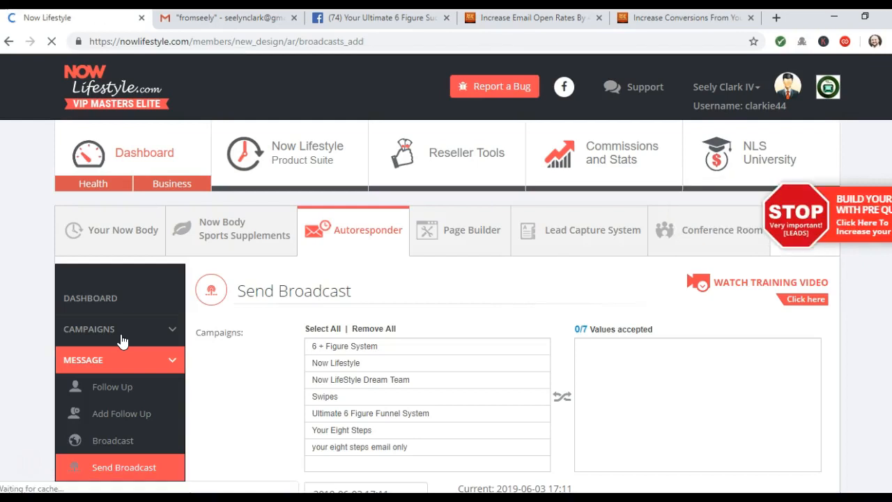
pyautogui.scroll(-1, 265, 312)
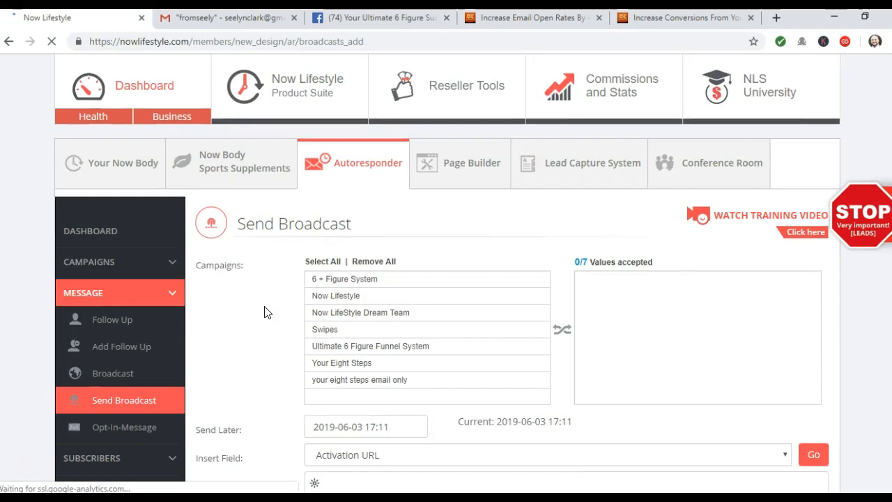
# - Add the Ultimate 6 Figure Funnel System campaign to the broadcast and check the Send Later date and time options
pyautogui.click(325, 346)
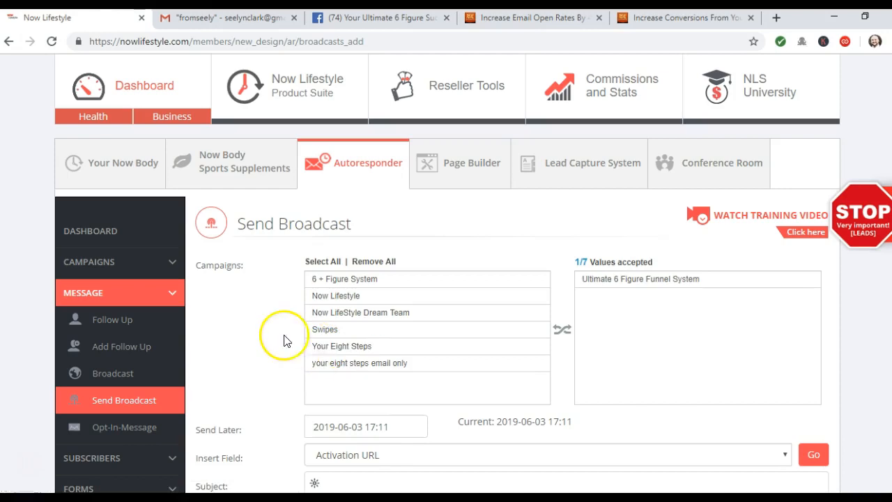
pyautogui.scroll(-2, 263, 335)
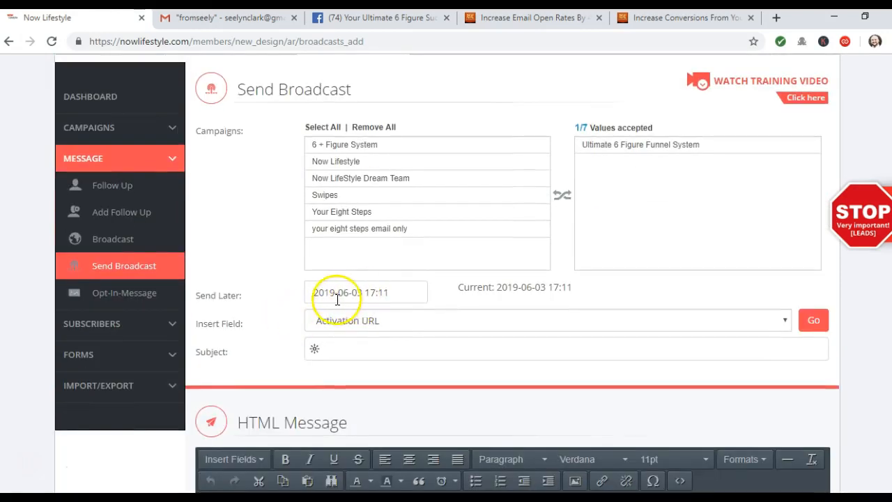
pyautogui.click(396, 291)
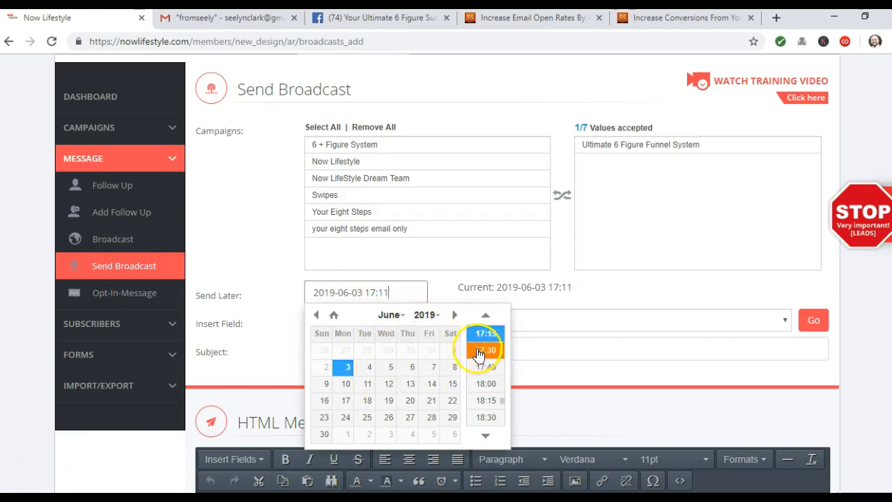
pyautogui.click(401, 294)
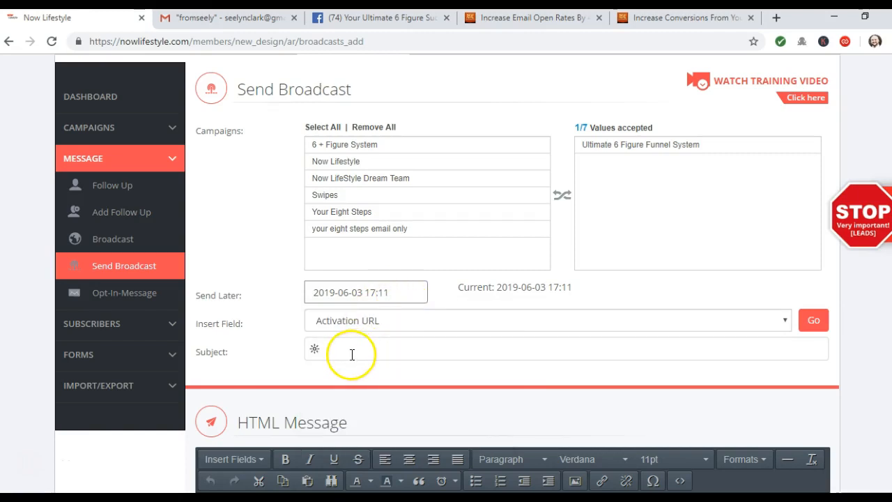
pyautogui.scroll(-2, 352, 355)
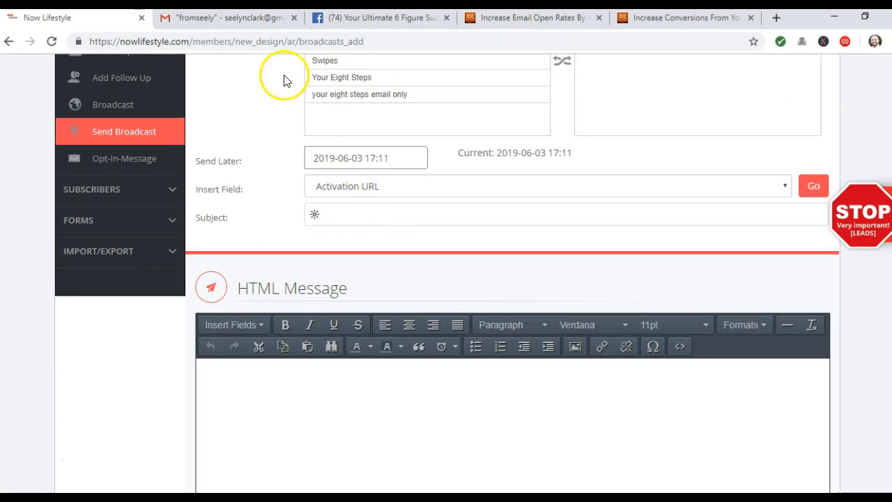
# - Switch to Gmail, look through the open draft and copy its subject line "Riddle me this...How do you turn $1 into $10..?"
pyautogui.click(240, 26)
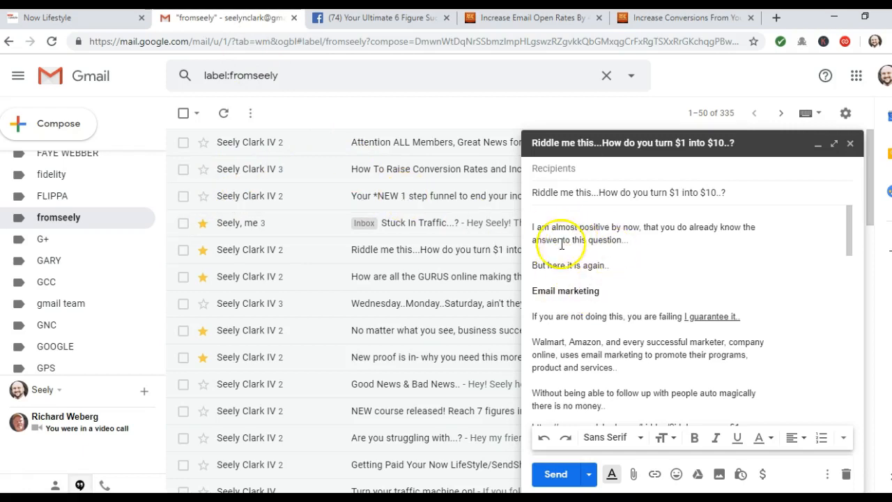
pyautogui.scroll(-5, 617, 314)
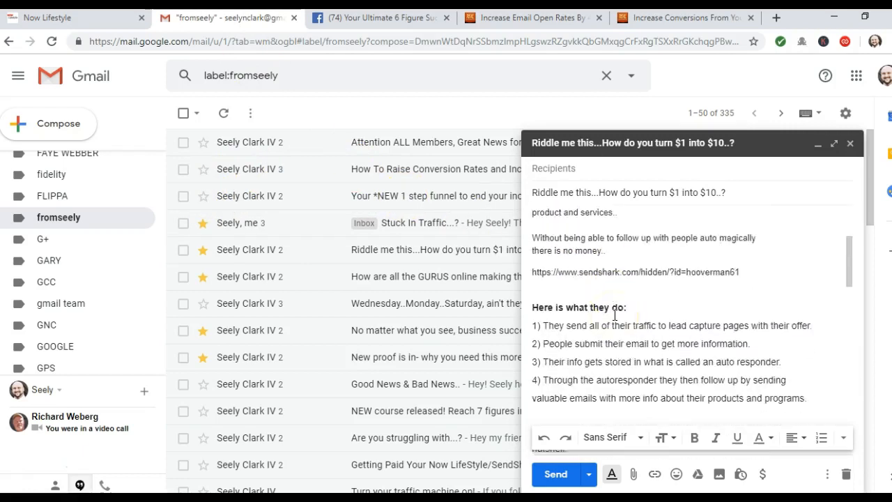
pyautogui.scroll(-4, 615, 315)
pyautogui.scroll(8, 615, 316)
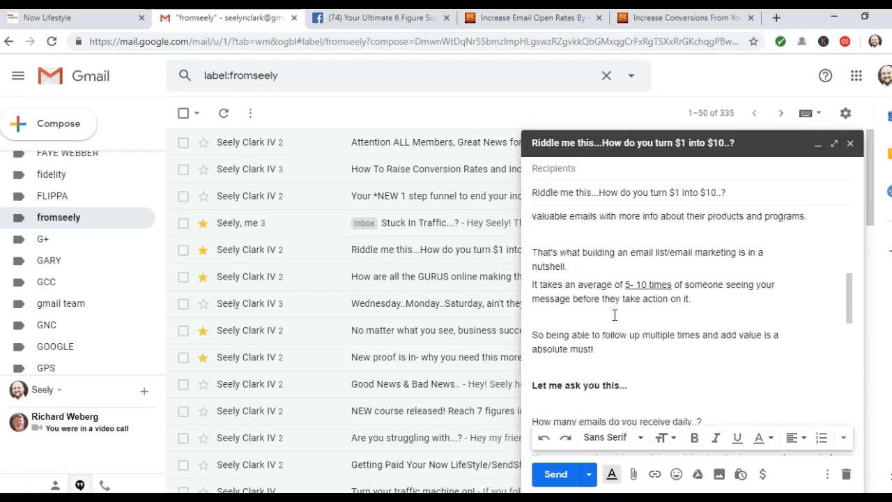
pyautogui.scroll(1, 615, 315)
pyautogui.click(729, 198)
pyautogui.moveTo(734, 194); pyautogui.dragTo(558, 199)
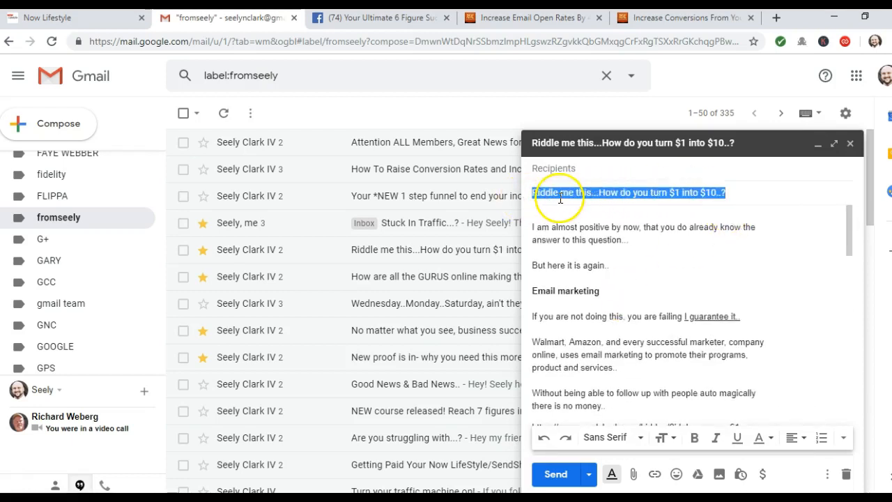
pyautogui.rightClick(559, 199)
pyautogui.click(592, 245)
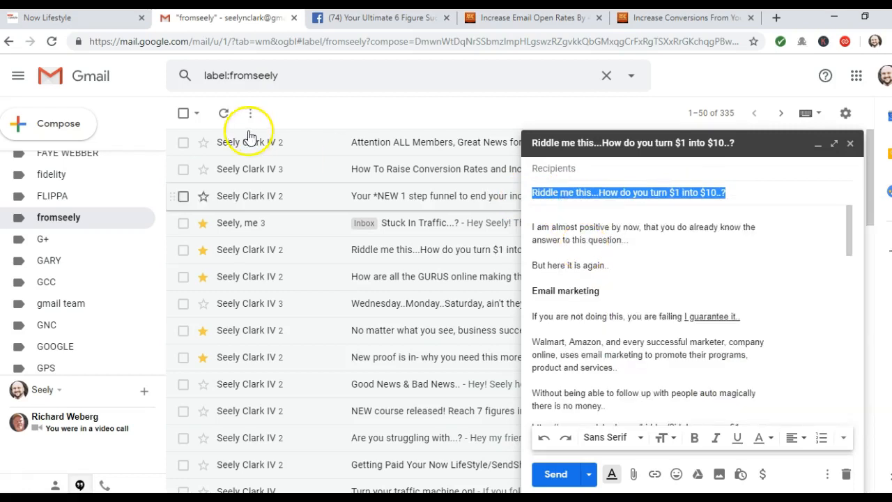
# - Return to the Now Lifestyle broadcast form and paste "Riddle me this...How do you turn $1 into $10..?" as the subject
pyautogui.click(105, 21)
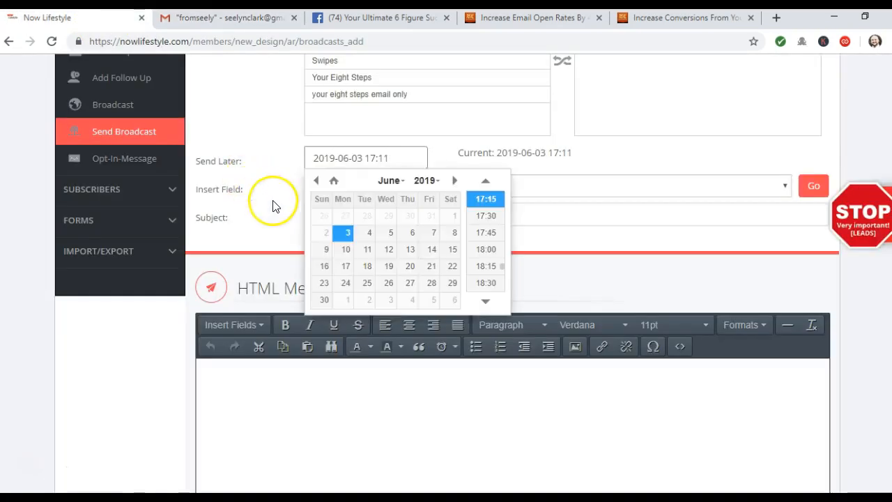
pyautogui.click(592, 219)
pyautogui.click(387, 219)
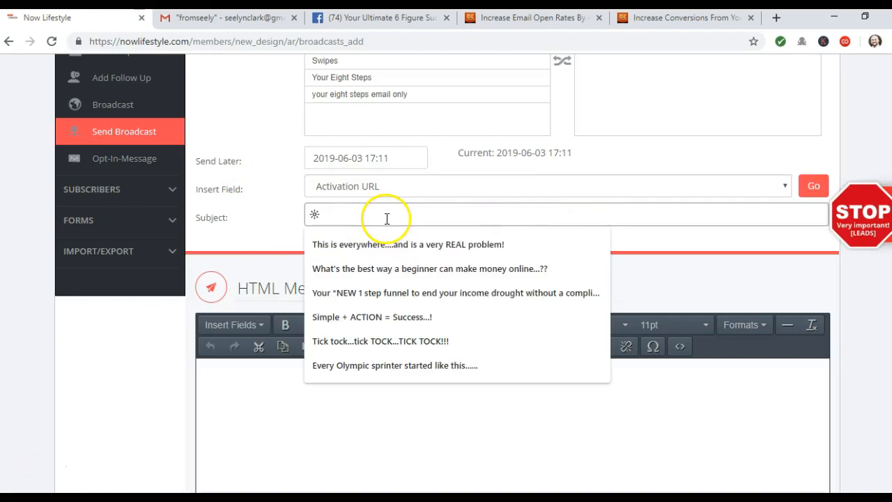
pyautogui.rightClick(387, 219)
pyautogui.click(417, 324)
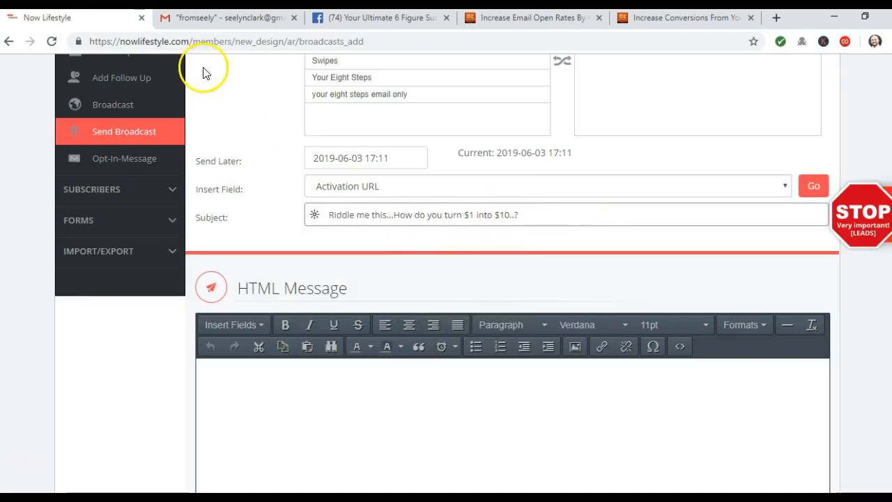
# - Switch back to the Gmail draft and copy its entire message body
pyautogui.click(212, 18)
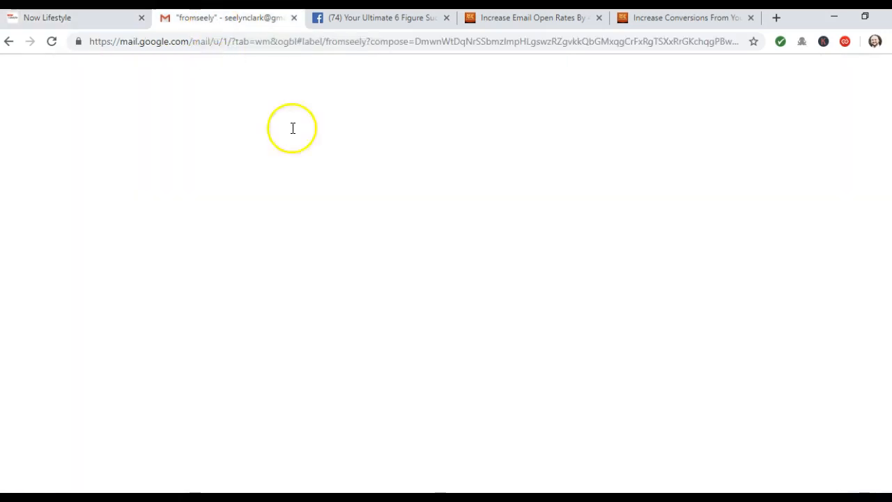
pyautogui.click(621, 300)
pyautogui.rightClick(623, 300)
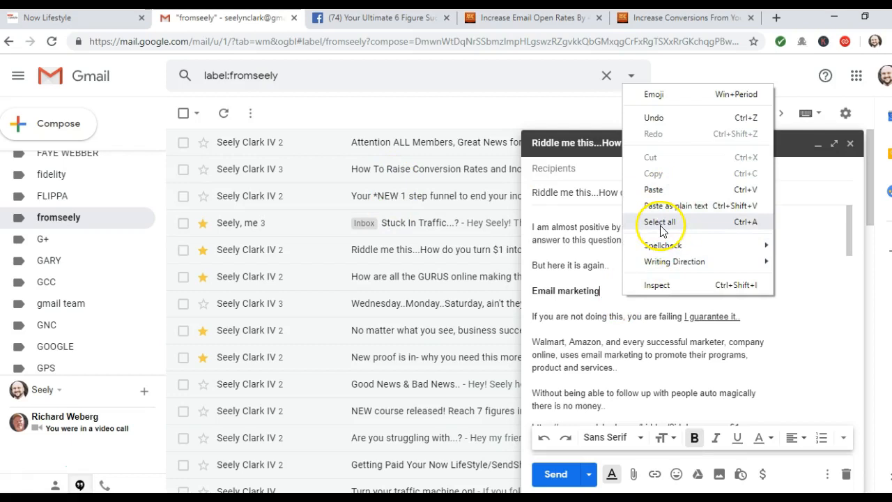
pyautogui.click(661, 230)
pyautogui.rightClick(623, 301)
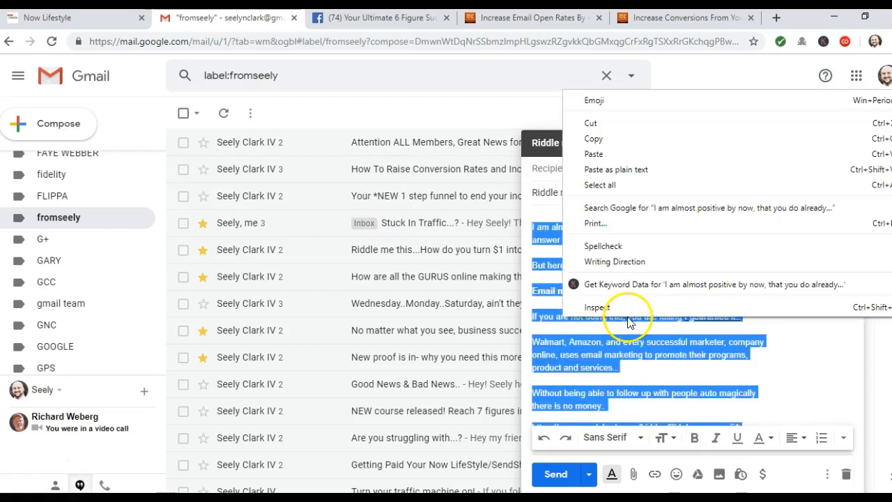
pyautogui.click(603, 144)
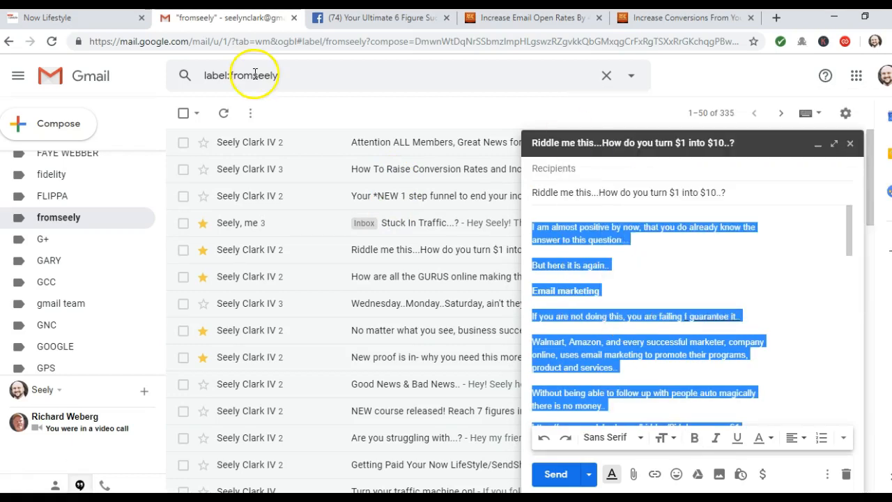
# - Return to the Now Lifestyle broadcast form and paste the copied body into the HTML message as plain text
pyautogui.click(96, 18)
pyautogui.scroll(-3, 159, 104)
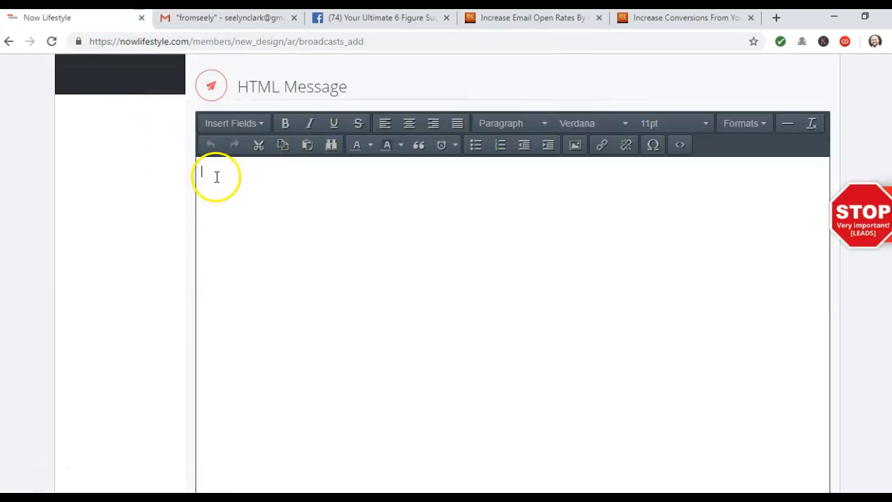
pyautogui.rightClick(217, 178)
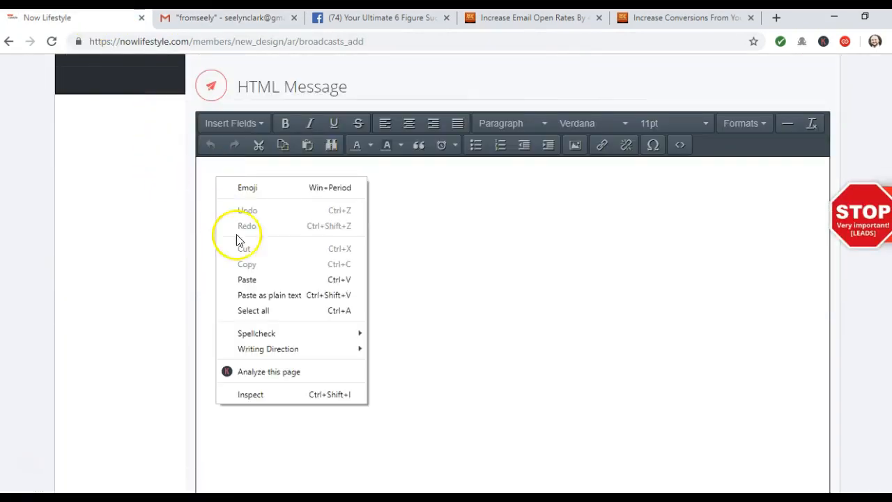
pyautogui.click(260, 298)
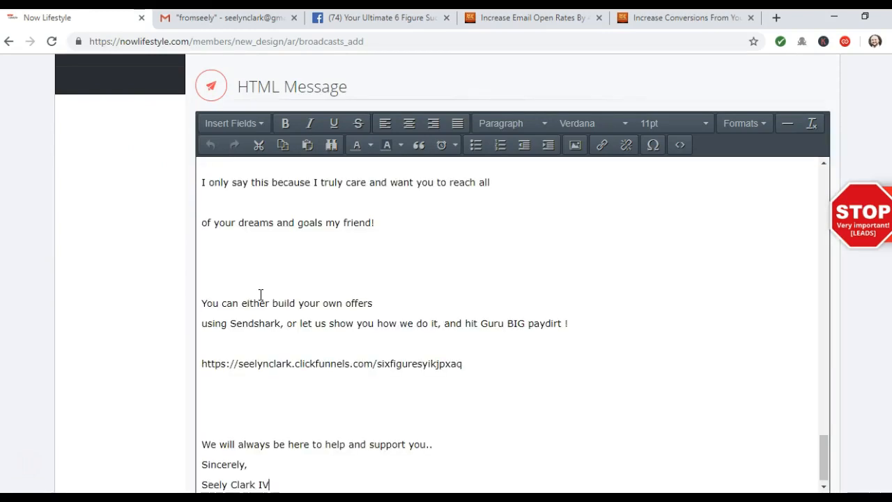
# - Review the pasted message from its beginning and copy the sendshark.com address below "there is no money.."
pyautogui.scroll(8, 261, 295)
pyautogui.scroll(12, 260, 295)
pyautogui.scroll(15, 261, 295)
pyautogui.scroll(2, 261, 295)
pyautogui.scroll(-3, 155, 430)
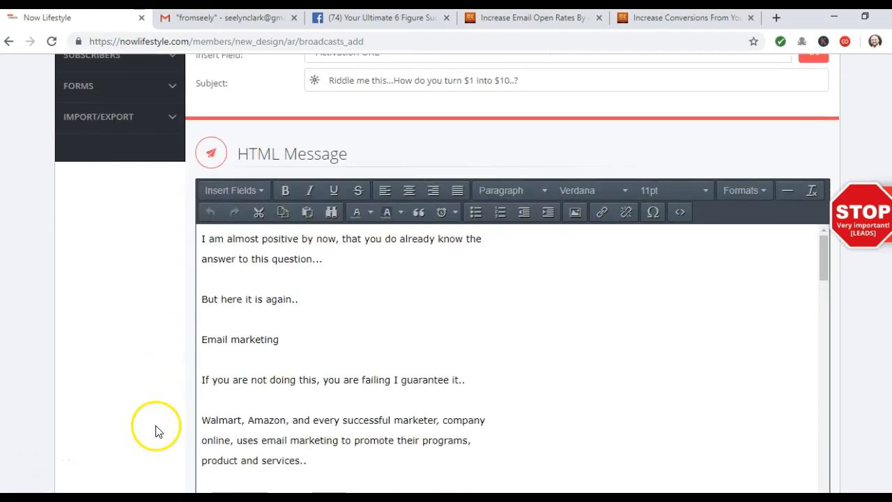
pyautogui.scroll(-3, 213, 387)
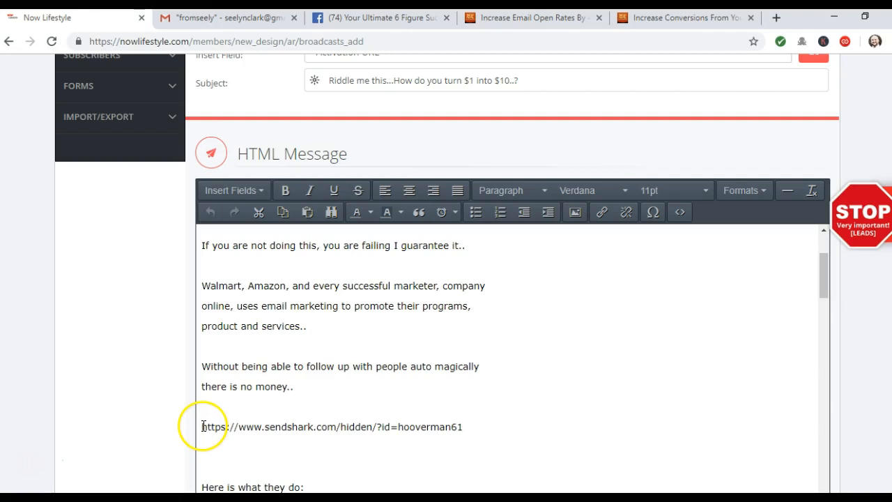
pyautogui.moveTo(203, 426); pyautogui.dragTo(463, 427)
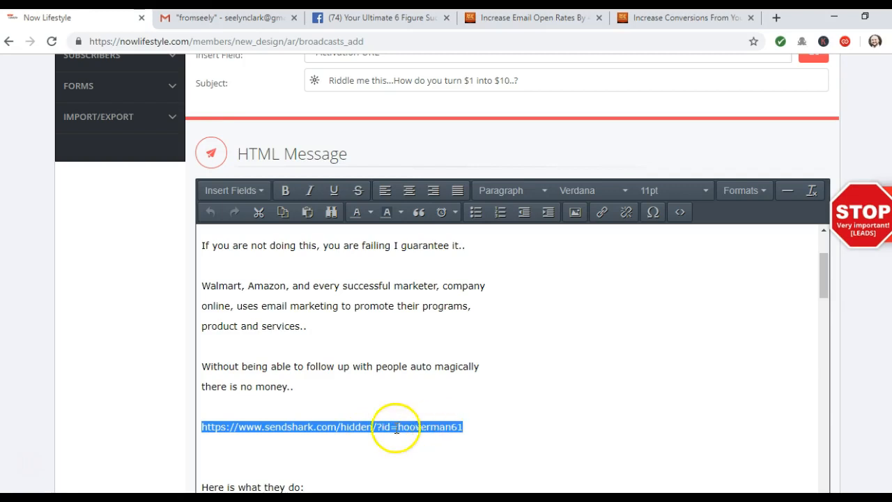
pyautogui.rightClick(427, 429)
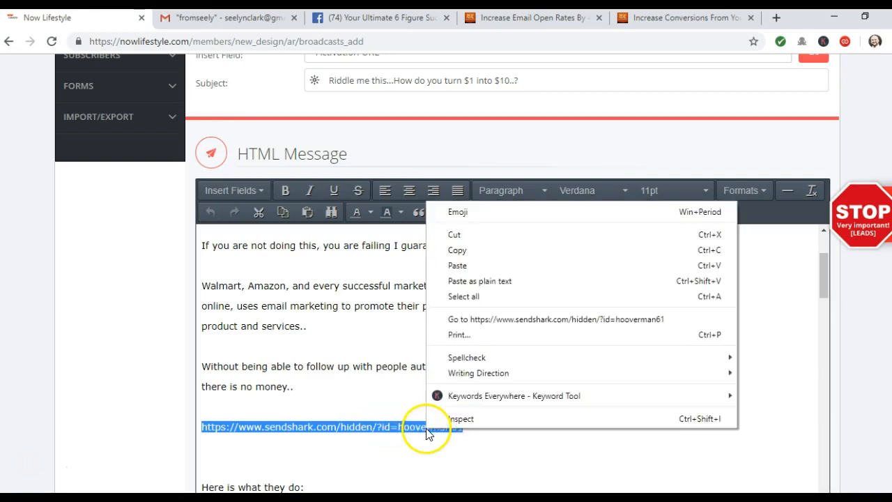
pyautogui.click(460, 250)
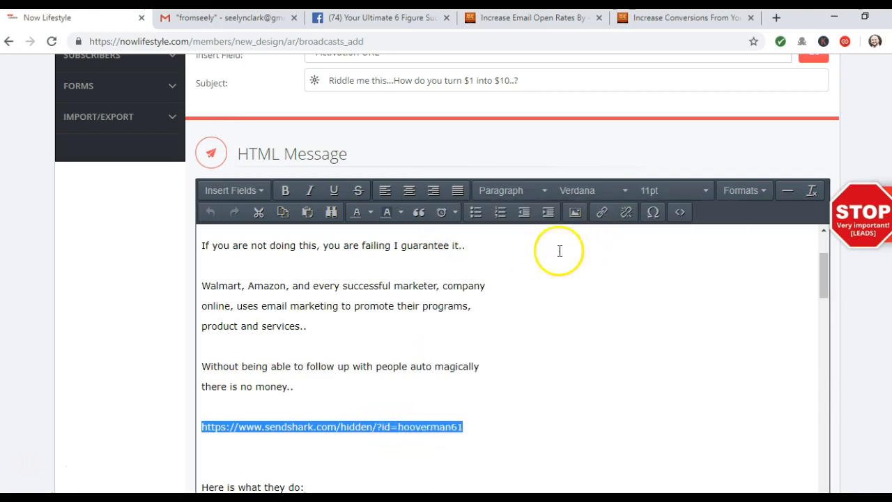
# - Turn the selected sendshark.com address into a link to the copied URL, with New window as the target
pyautogui.click(603, 214)
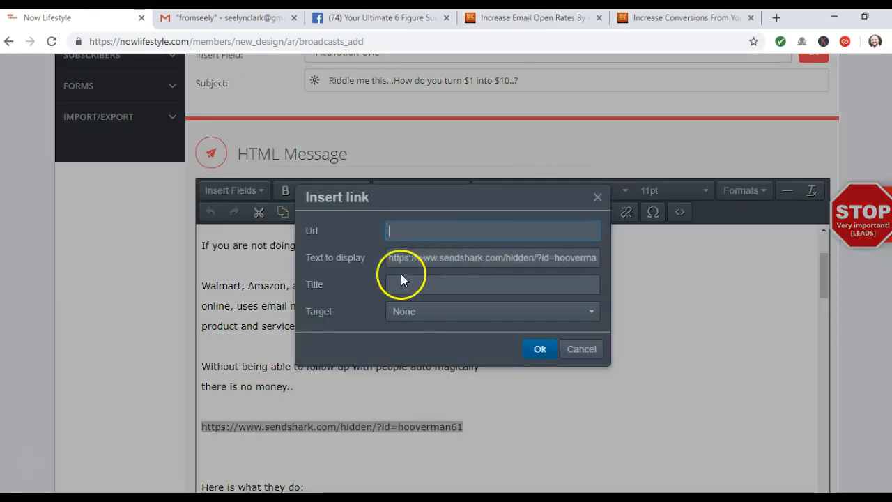
pyautogui.rightClick(438, 231)
pyautogui.click(468, 334)
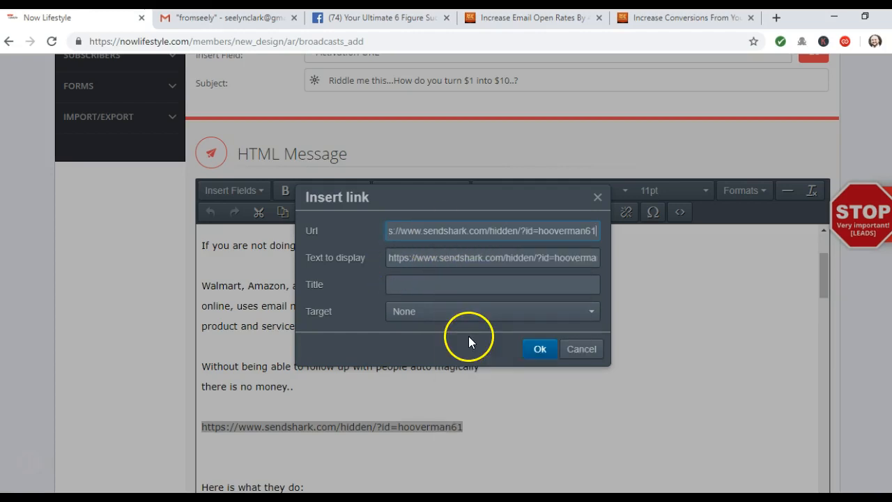
pyautogui.press('Tab')
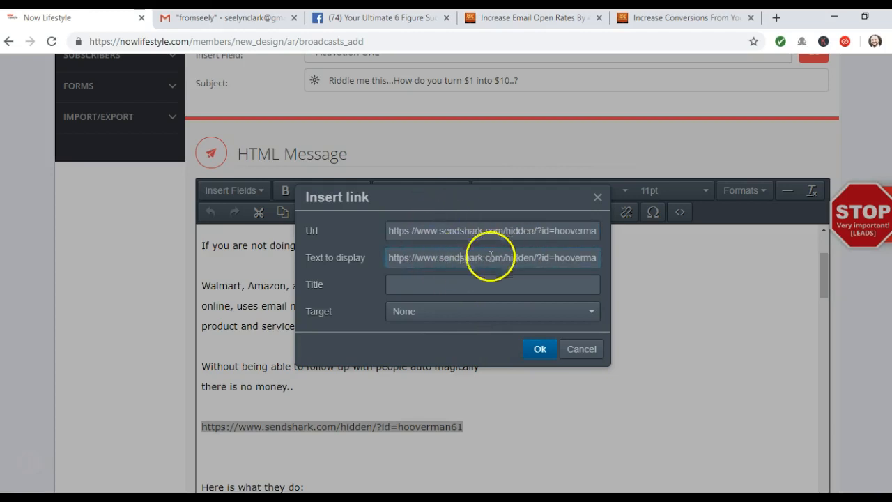
pyautogui.click(442, 313)
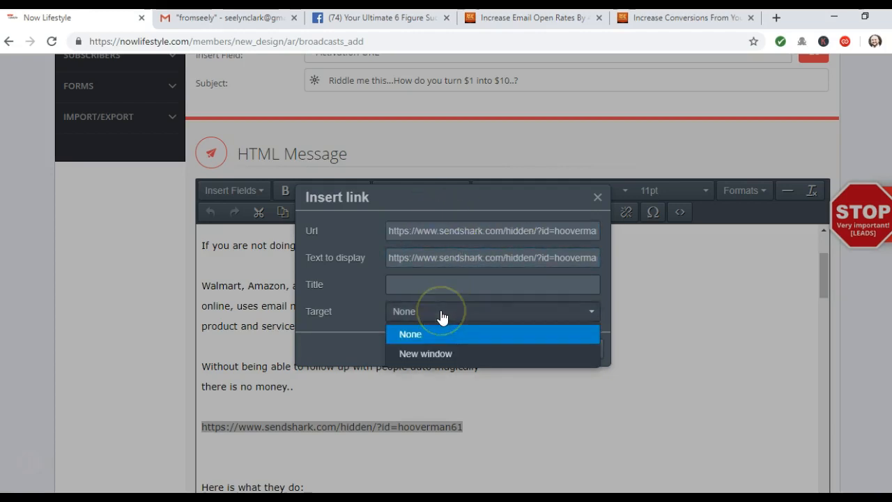
pyautogui.click(437, 360)
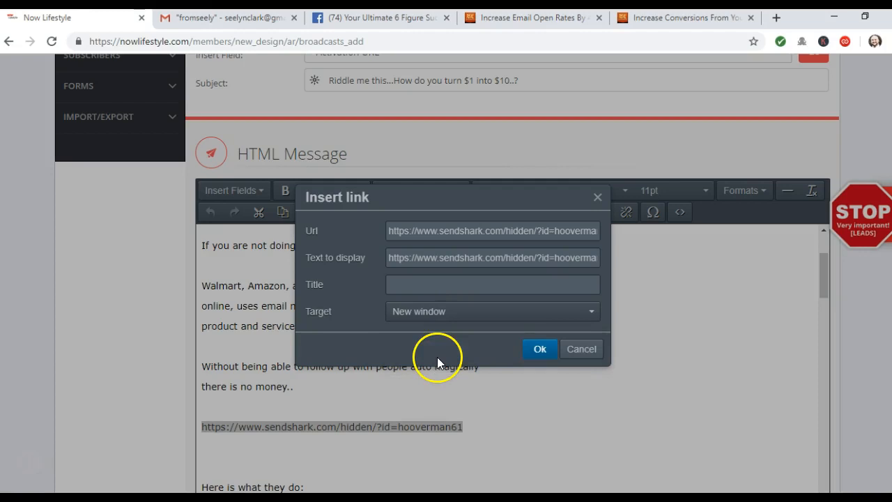
pyautogui.click(540, 350)
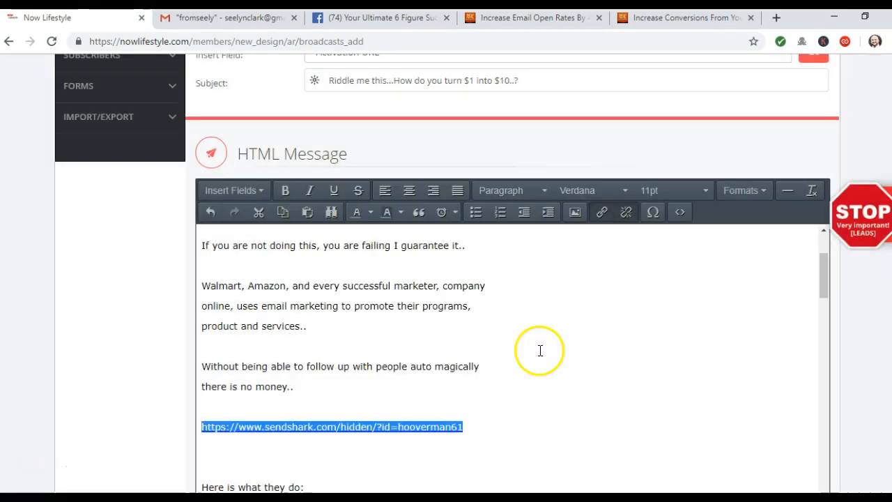
pyautogui.click(506, 369)
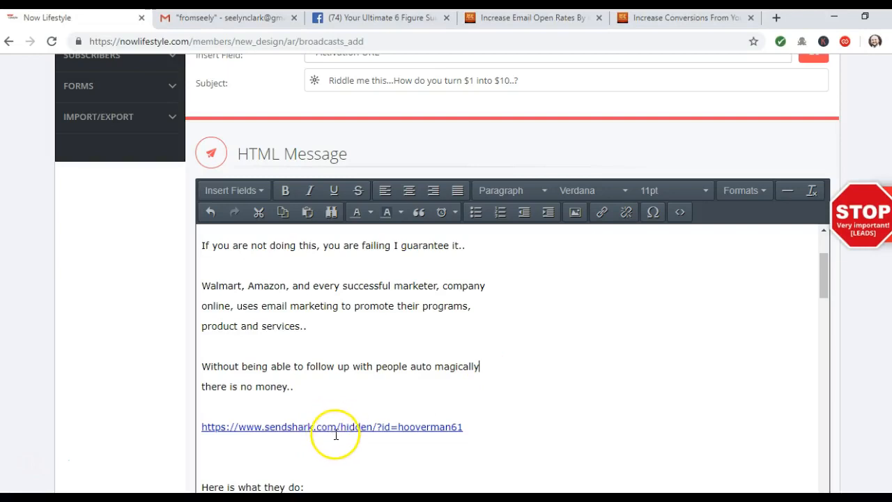
# - Find the second sendshark.com address, below "Here is what you need to get started.", and copy it
pyautogui.scroll(-2, 352, 418)
pyautogui.scroll(-4, 354, 414)
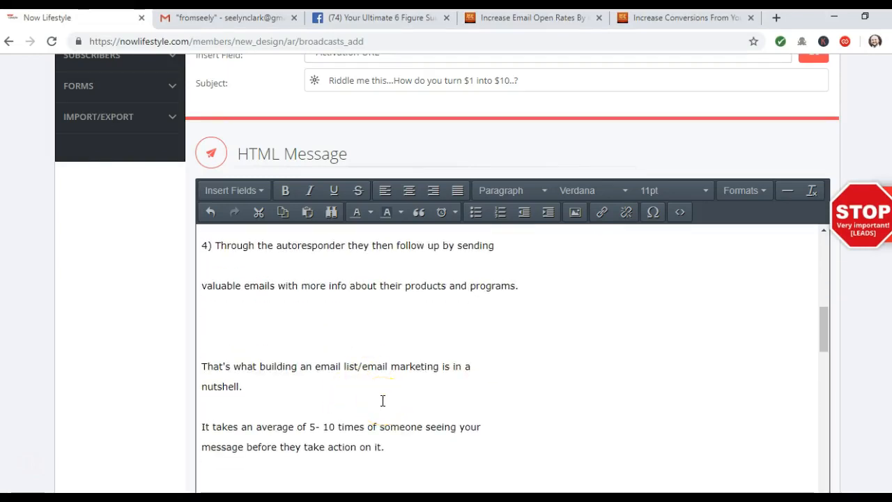
pyautogui.scroll(-6, 383, 401)
pyautogui.scroll(-5, 383, 401)
pyautogui.click(214, 347)
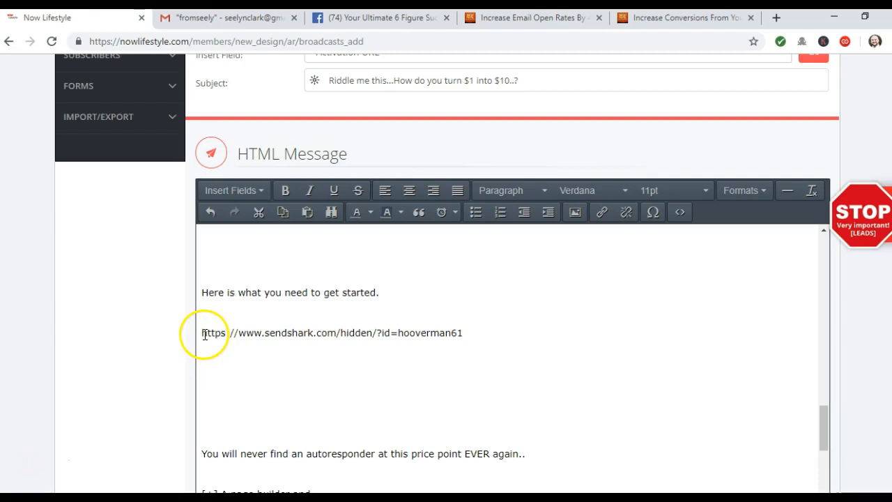
pyautogui.moveTo(213, 337); pyautogui.dragTo(472, 336)
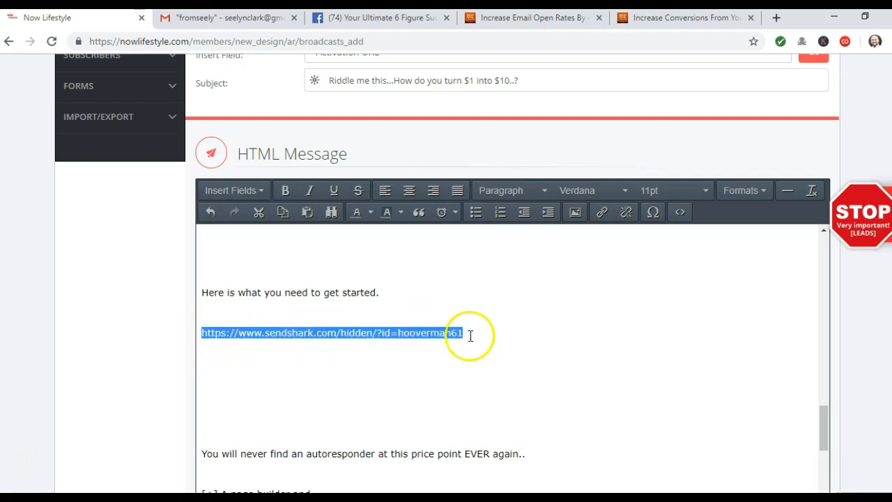
pyautogui.rightClick(424, 333)
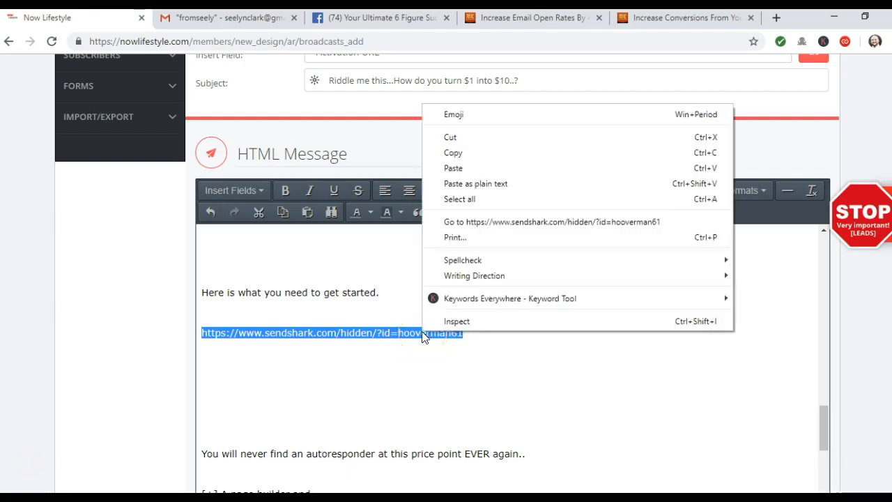
pyautogui.click(455, 152)
# - Link the second sendshark.com address to the copied URL, with New window as the target
pyautogui.click(604, 212)
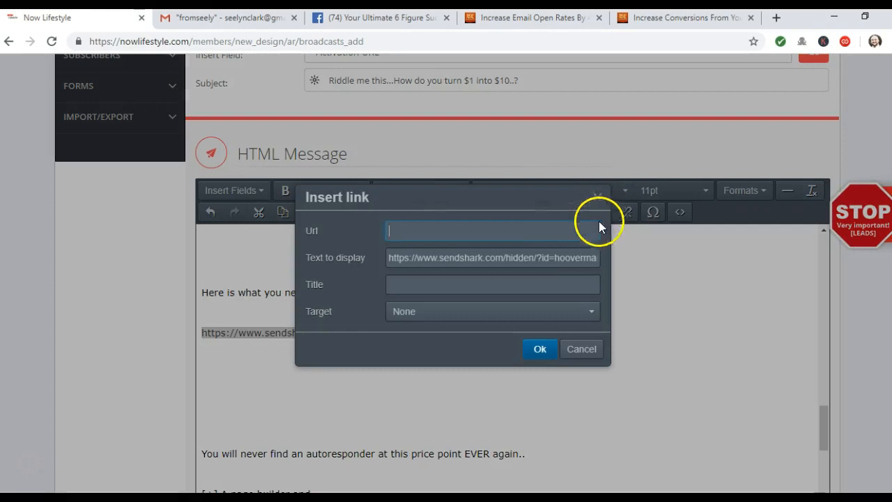
pyautogui.rightClick(504, 237)
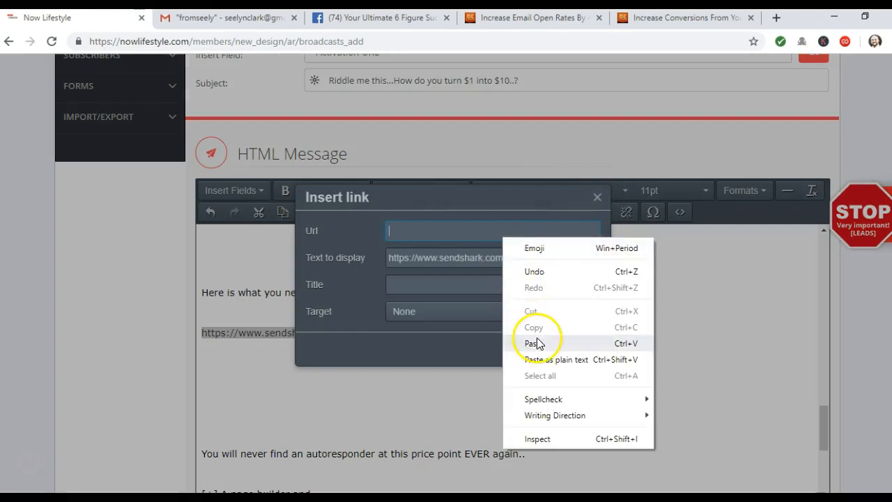
pyautogui.click(534, 343)
pyautogui.click(475, 258)
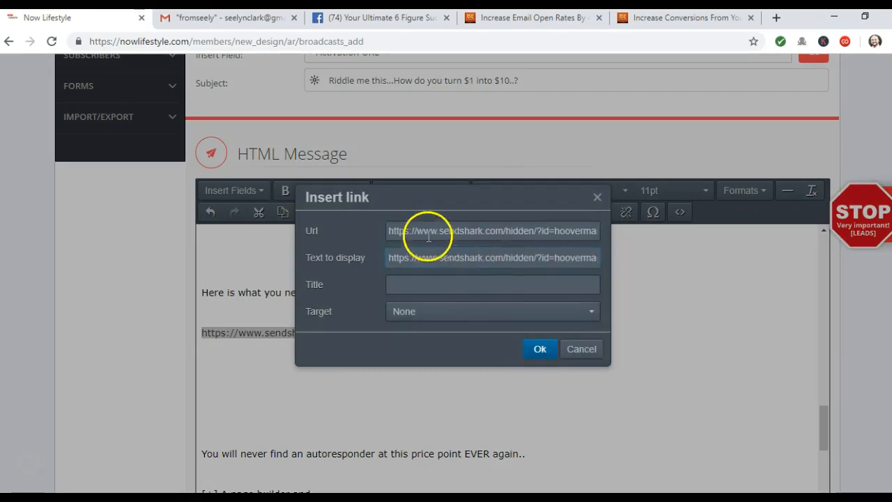
pyautogui.click(442, 312)
pyautogui.click(424, 356)
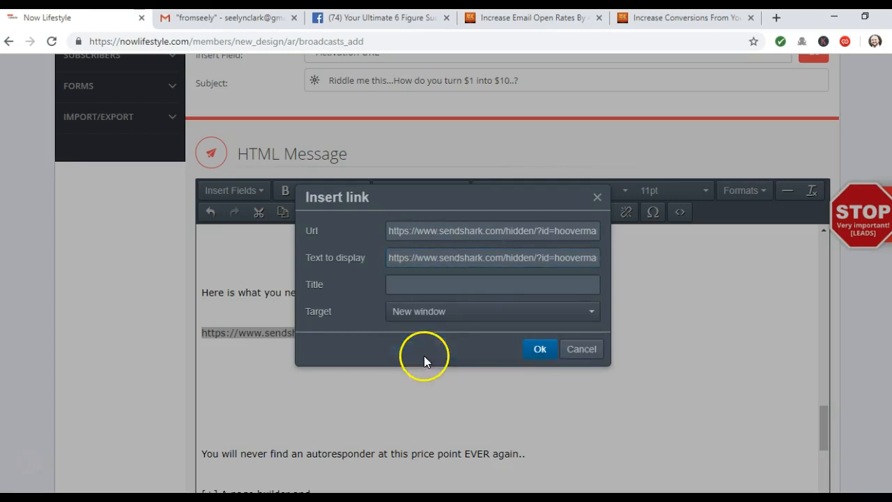
pyautogui.click(530, 354)
pyautogui.click(493, 403)
# - Delete the clickfunnels.com address below "hit Guru BIG paydirt !" and the extra blank lines before the closing
pyautogui.scroll(-8, 485, 398)
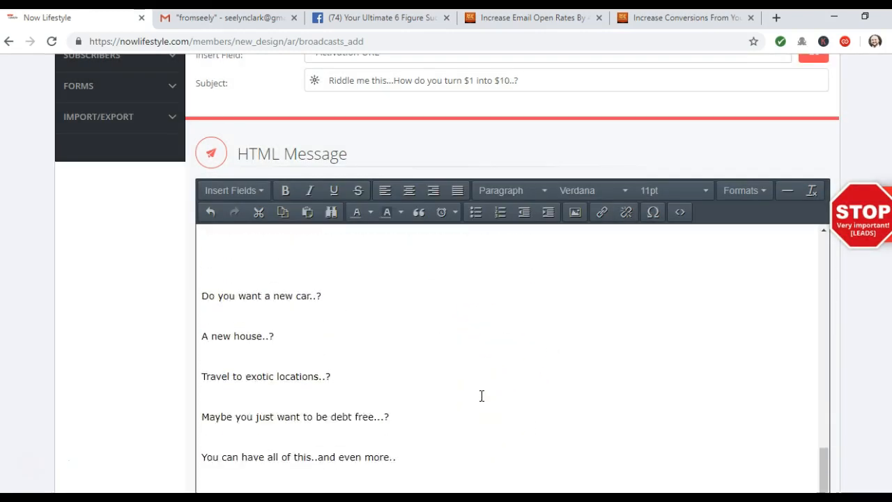
pyautogui.scroll(-10, 481, 396)
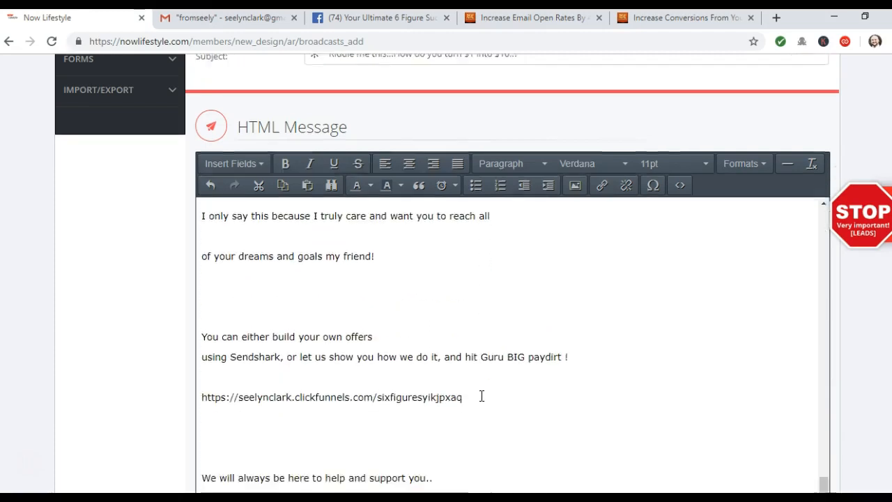
pyautogui.moveTo(470, 292); pyautogui.dragTo(211, 289)
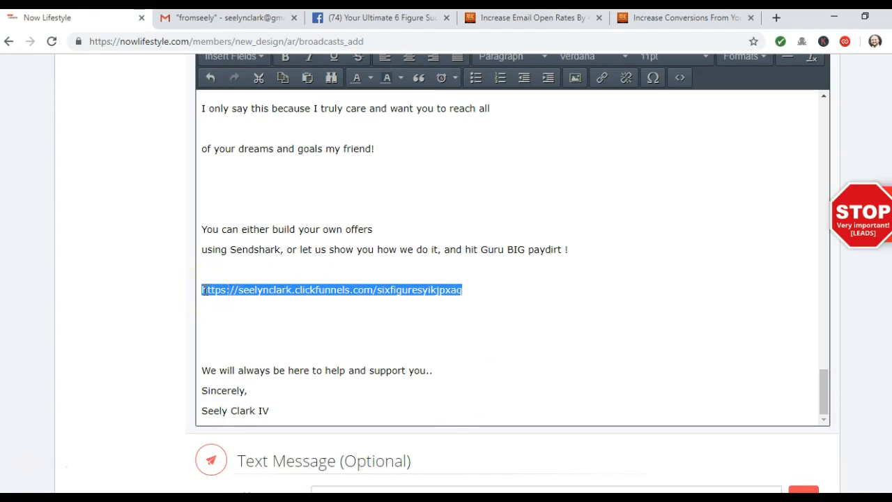
pyautogui.press('BackSpace')
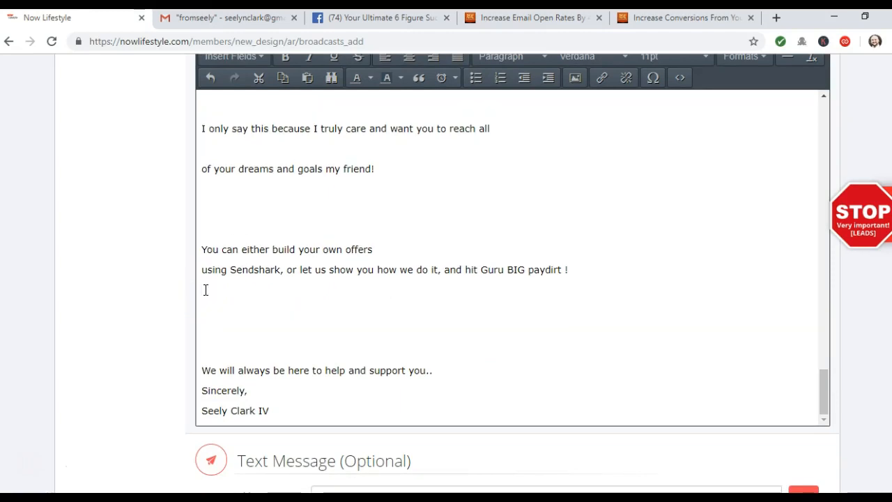
pyautogui.press('BackSpace')
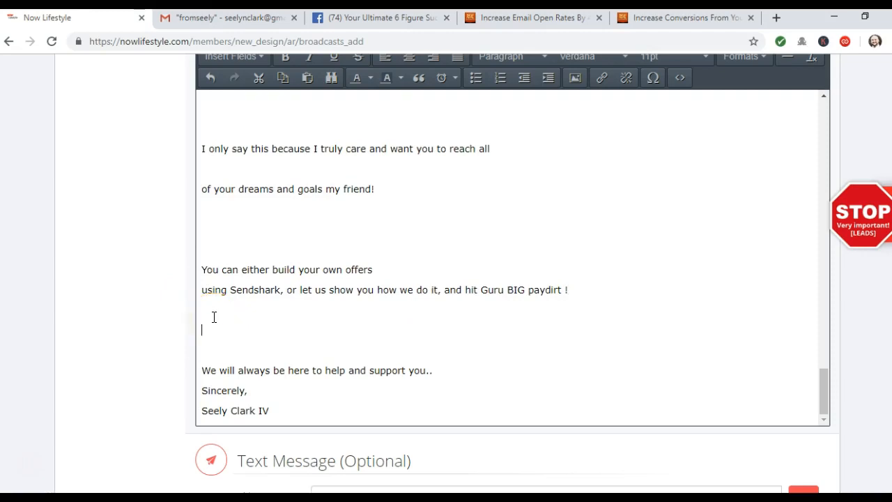
pyautogui.press('BackSpace')
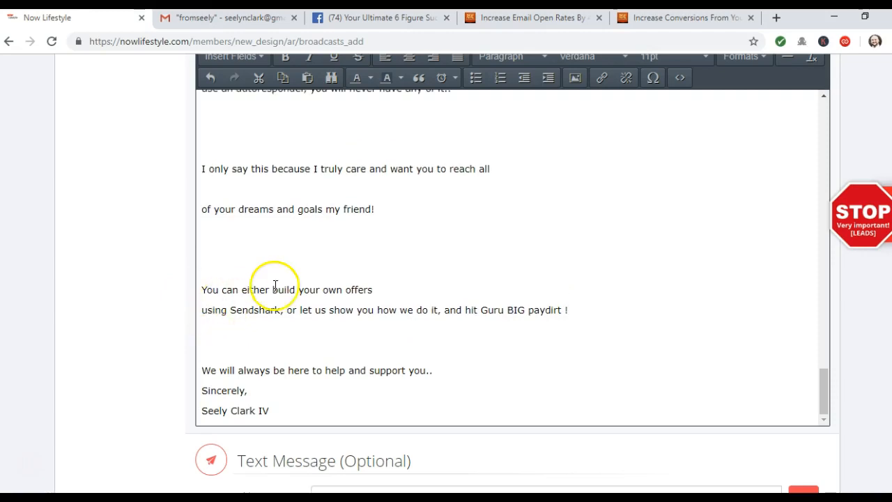
# - Select and copy the entire edited HTML message
pyautogui.scroll(5, 276, 286)
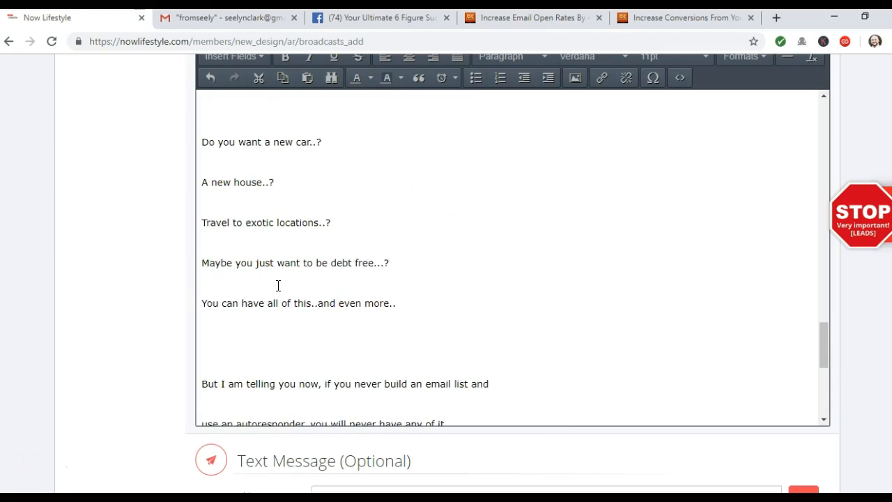
pyautogui.scroll(10, 278, 286)
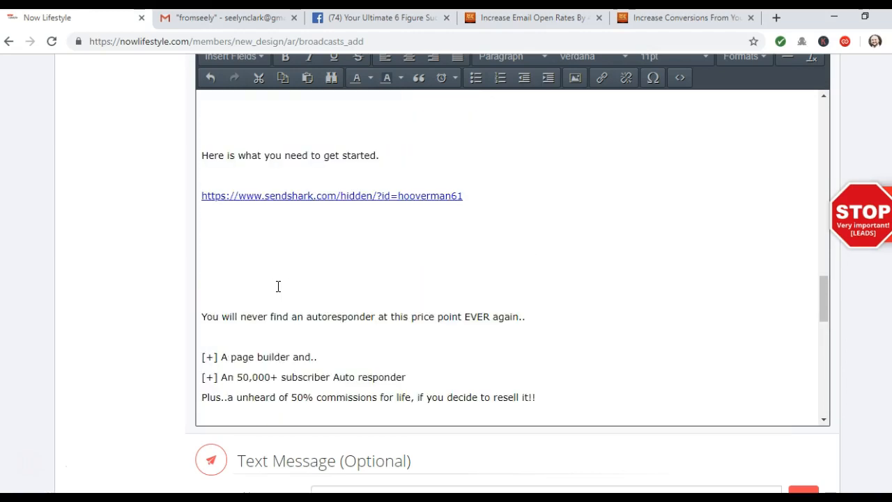
pyautogui.scroll(3, 277, 286)
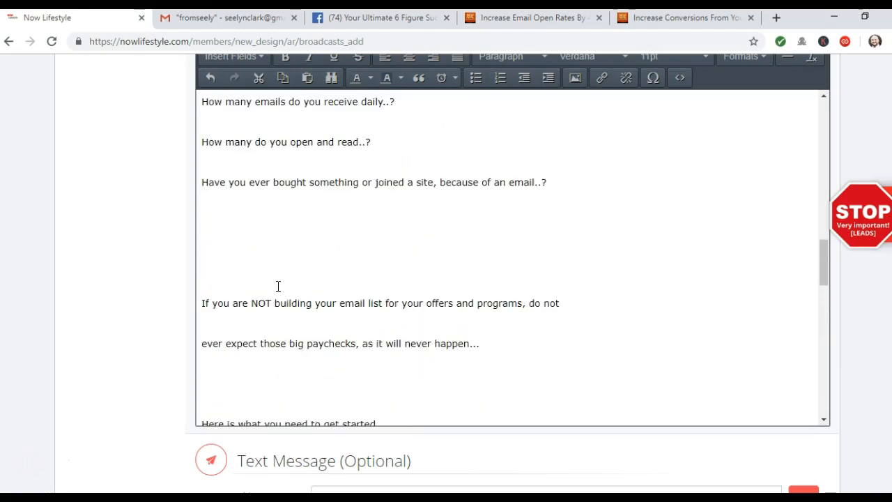
pyautogui.scroll(5, 280, 275)
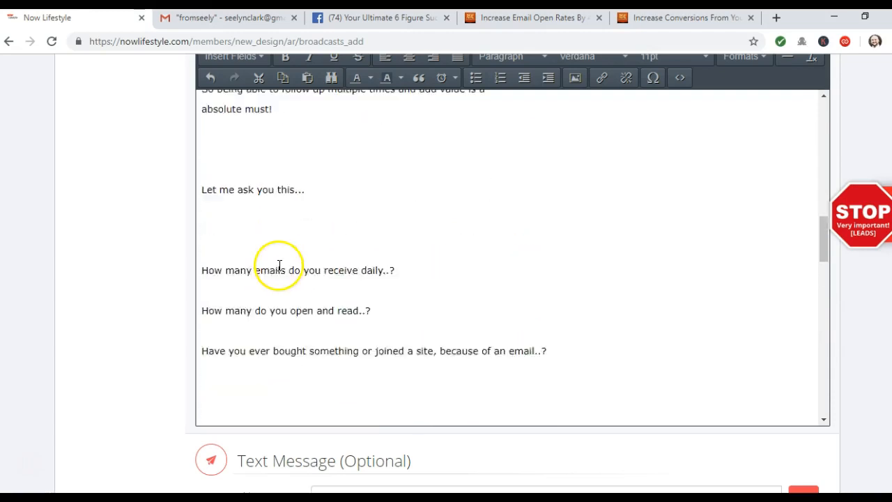
pyautogui.rightClick(320, 267)
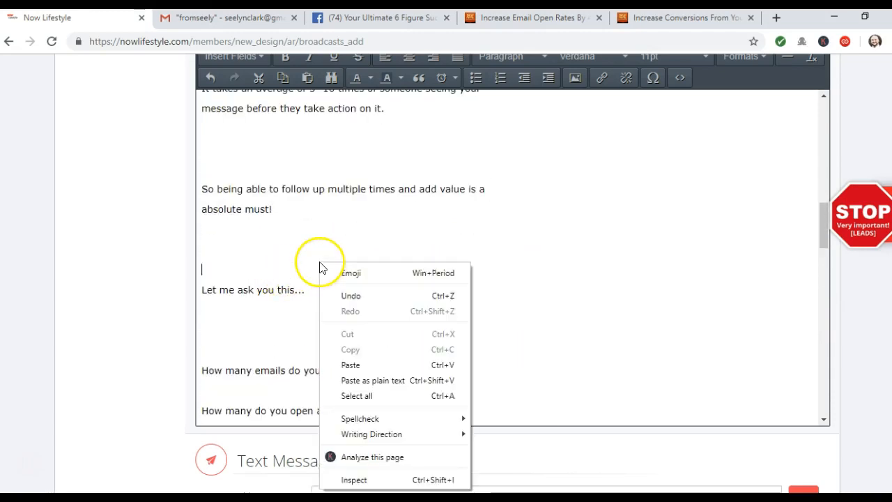
pyautogui.click(360, 396)
pyautogui.rightClick(334, 319)
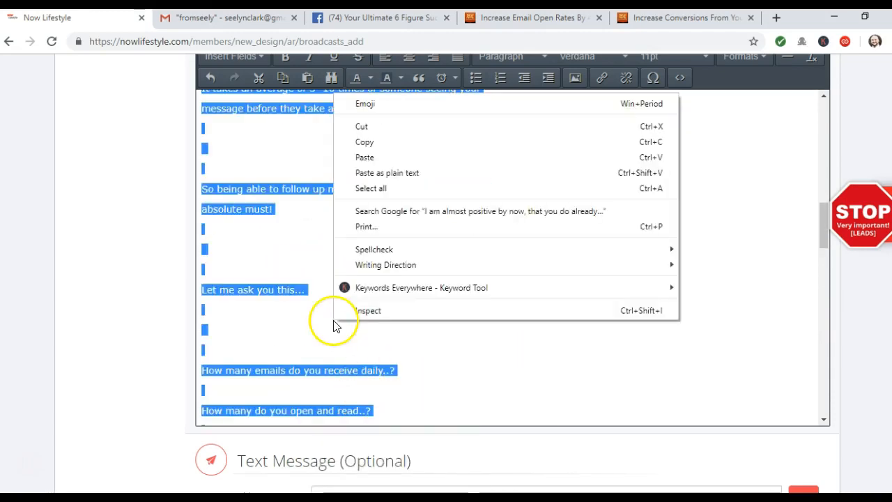
pyautogui.click(361, 142)
pyautogui.click(328, 165)
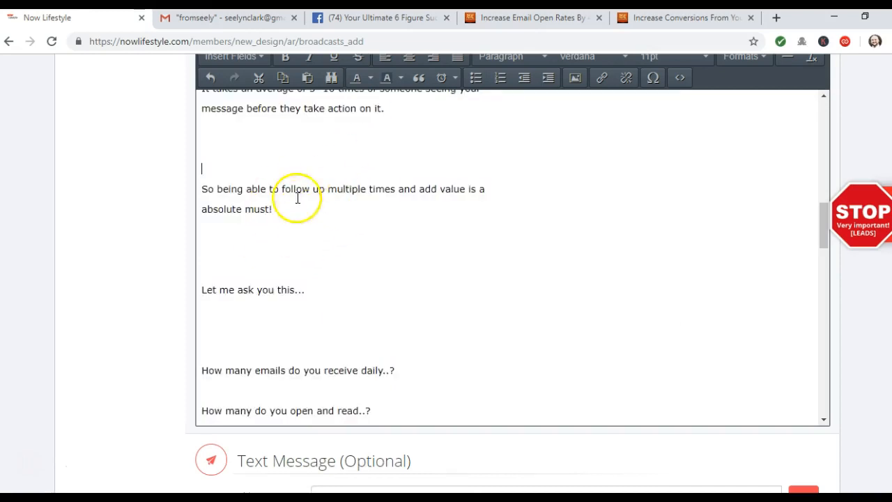
# - Paste the copied message into the optional text message body and look back through it
pyautogui.scroll(-1, 273, 239)
pyautogui.scroll(-1, 363, 301)
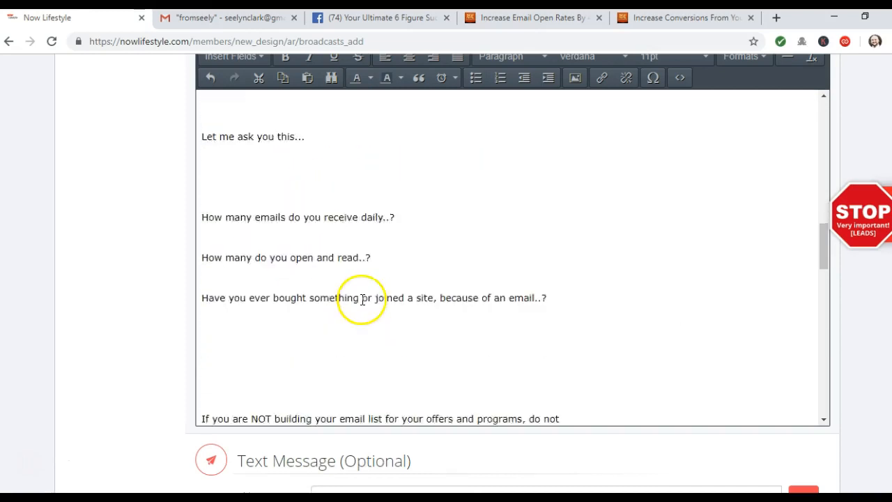
pyautogui.scroll(-1, 362, 299)
pyautogui.scroll(4, 88, 311)
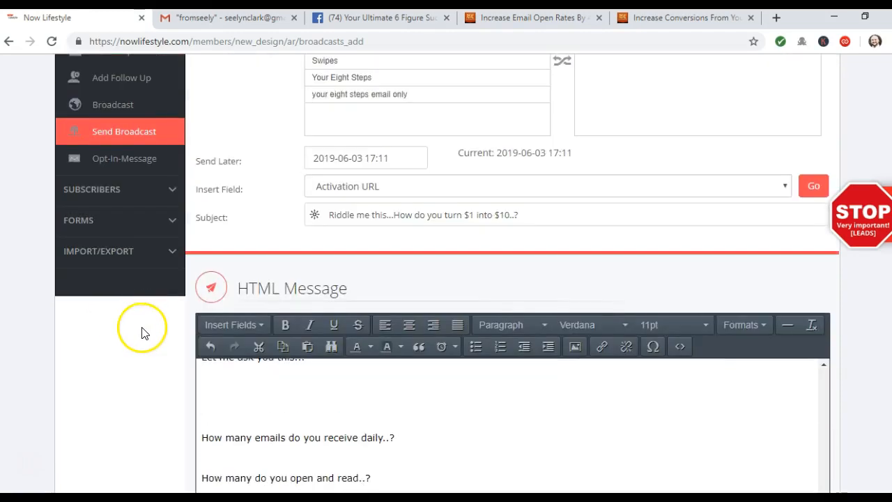
pyautogui.scroll(-2, 229, 387)
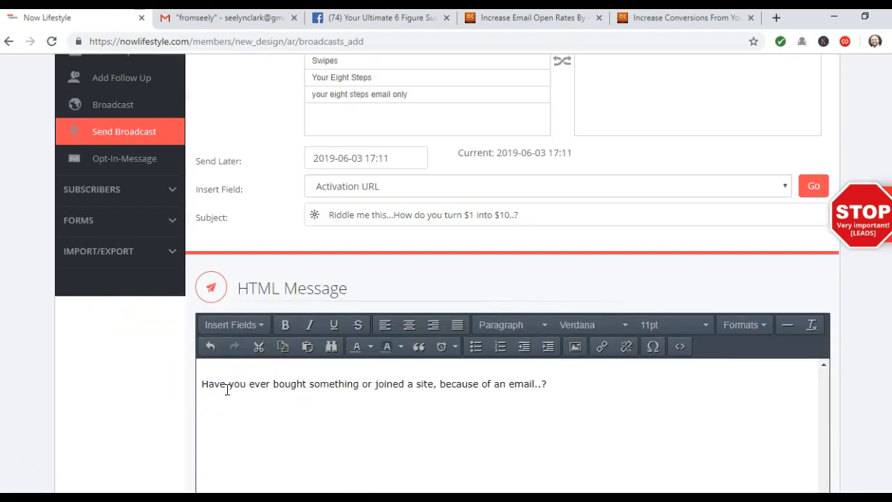
pyautogui.scroll(-3, 156, 419)
pyautogui.scroll(-2, 175, 322)
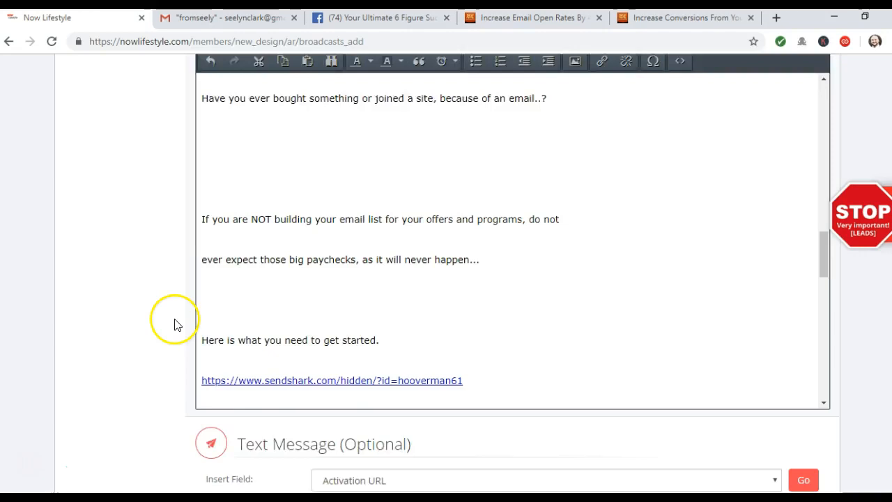
pyautogui.scroll(-9, 313, 242)
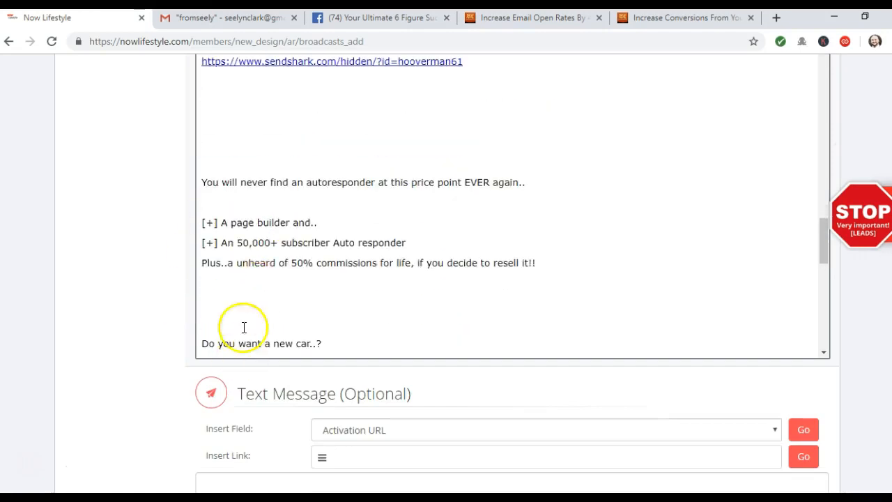
pyautogui.scroll(-4, 151, 249)
pyautogui.rightClick(237, 252)
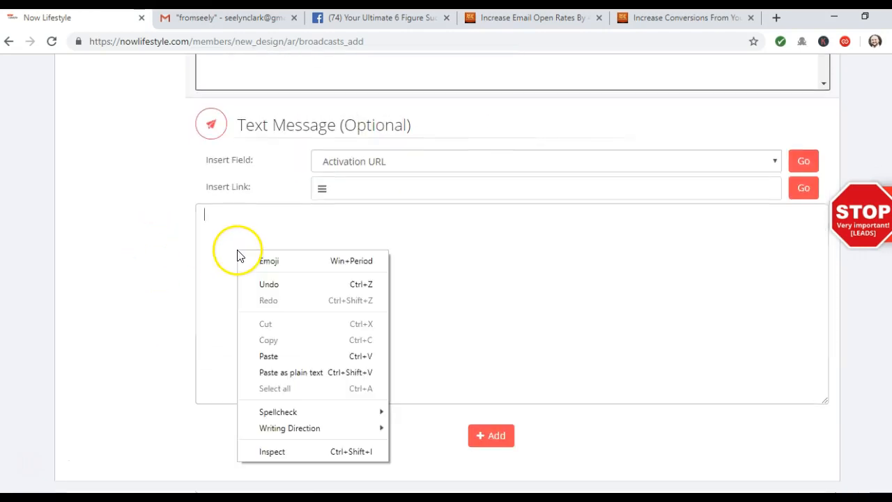
pyautogui.click(275, 357)
pyautogui.scroll(5, 297, 344)
pyautogui.scroll(2, 298, 346)
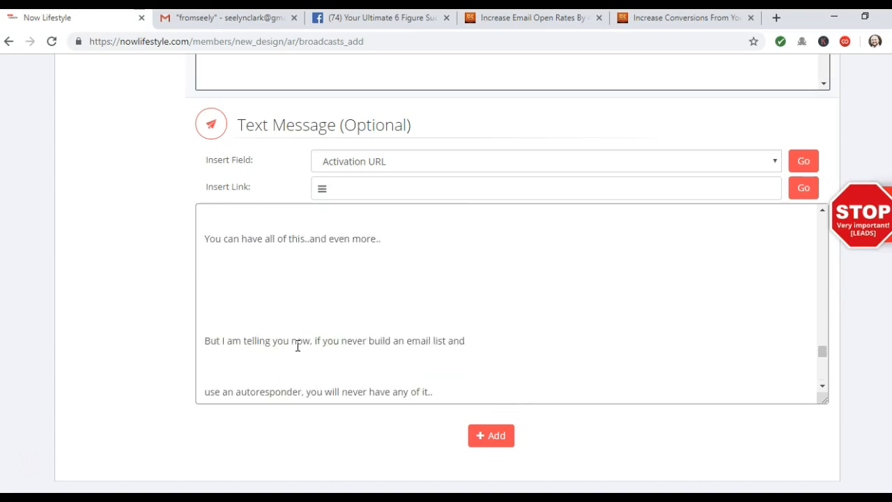
# - Compare the optional text message with the HTML message, checking the sendshark.com address, the line spacing and the closing
pyautogui.scroll(2, 298, 346)
pyautogui.scroll(5, 175, 291)
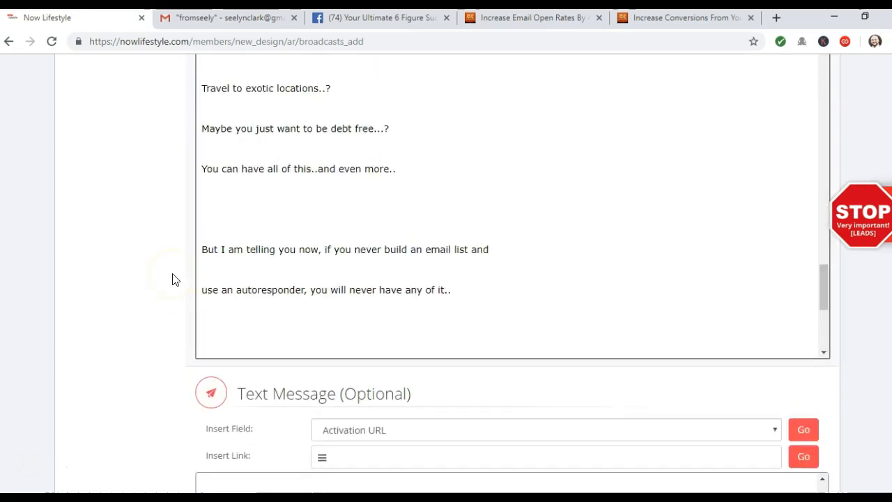
pyautogui.scroll(4, 300, 301)
pyautogui.scroll(5, 300, 301)
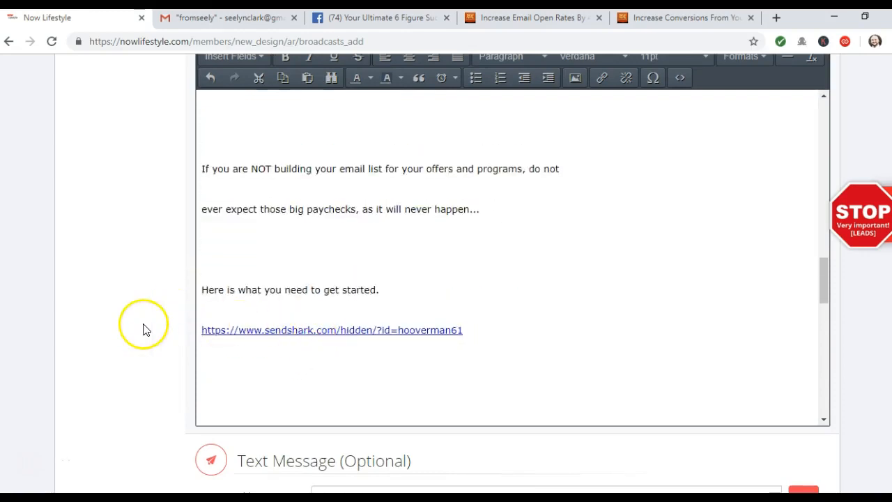
pyautogui.scroll(-5, 115, 295)
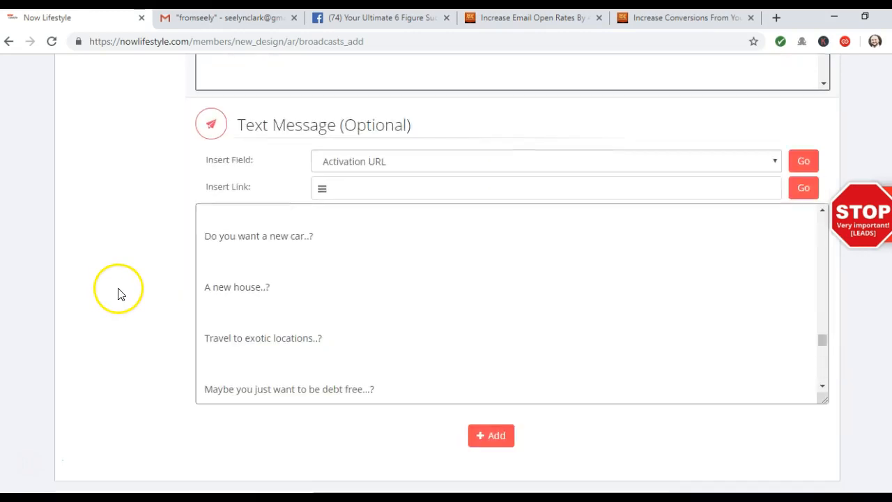
pyautogui.scroll(-3, 295, 252)
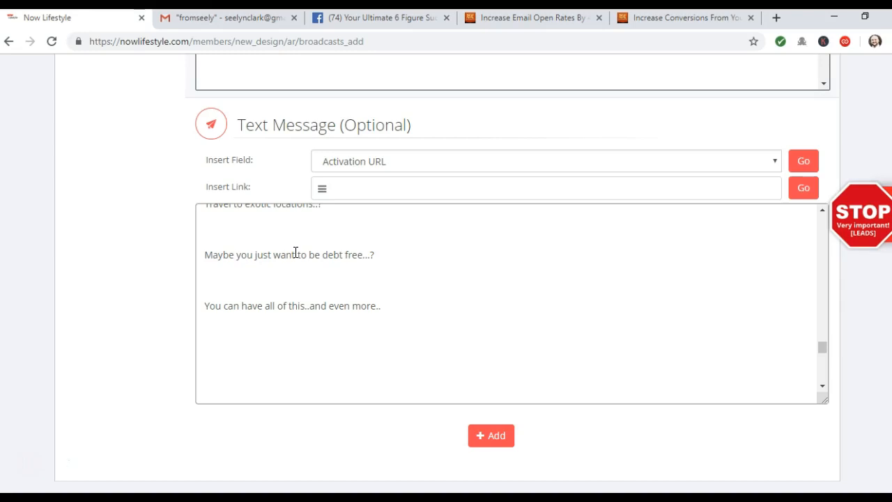
pyautogui.scroll(-2, 296, 252)
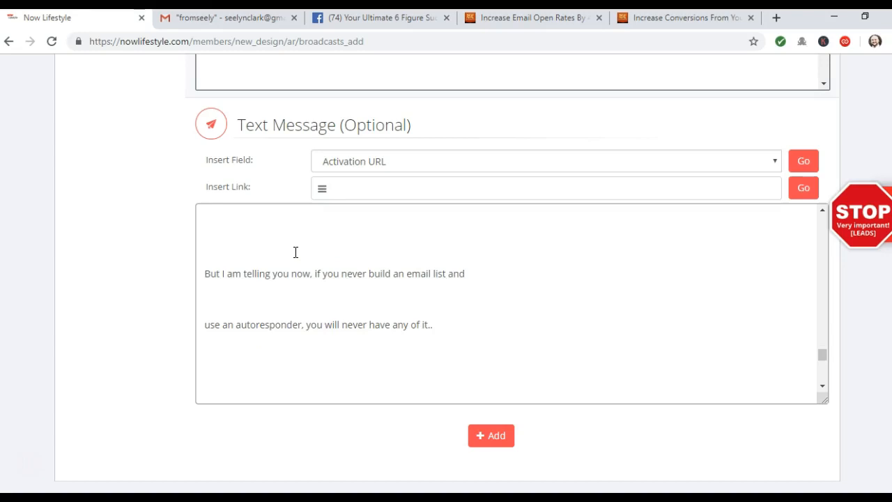
pyautogui.scroll(-4, 295, 253)
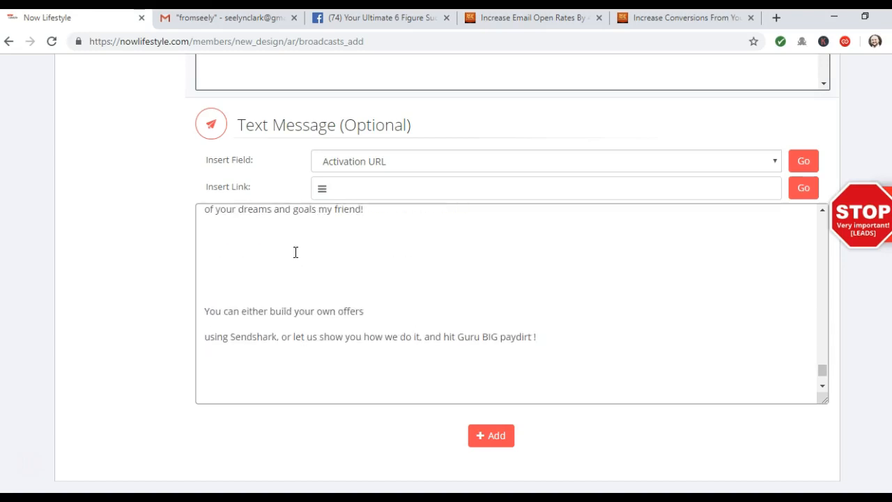
pyautogui.scroll(-2, 296, 252)
pyautogui.scroll(2, 295, 252)
pyautogui.scroll(6, 295, 252)
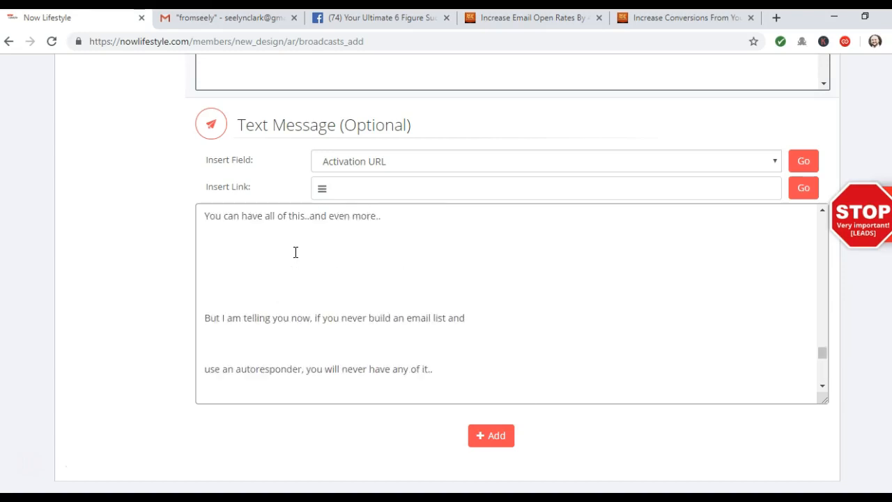
pyautogui.scroll(8, 298, 279)
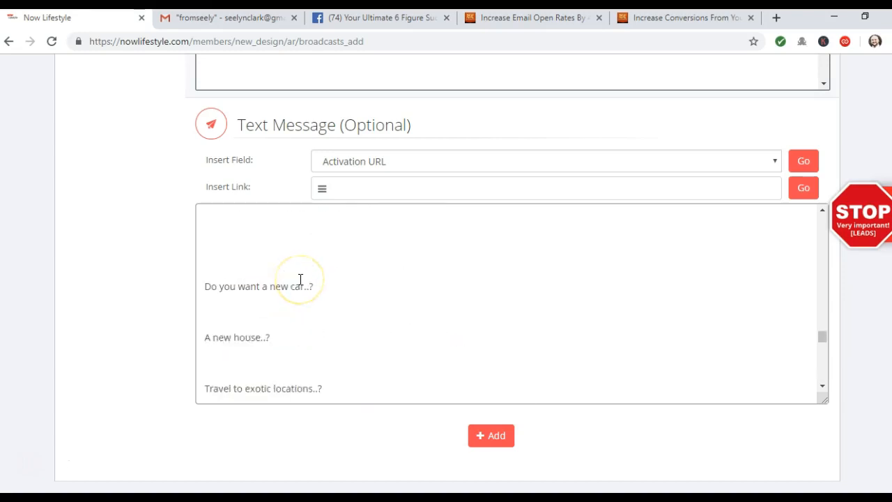
pyautogui.scroll(5, 300, 280)
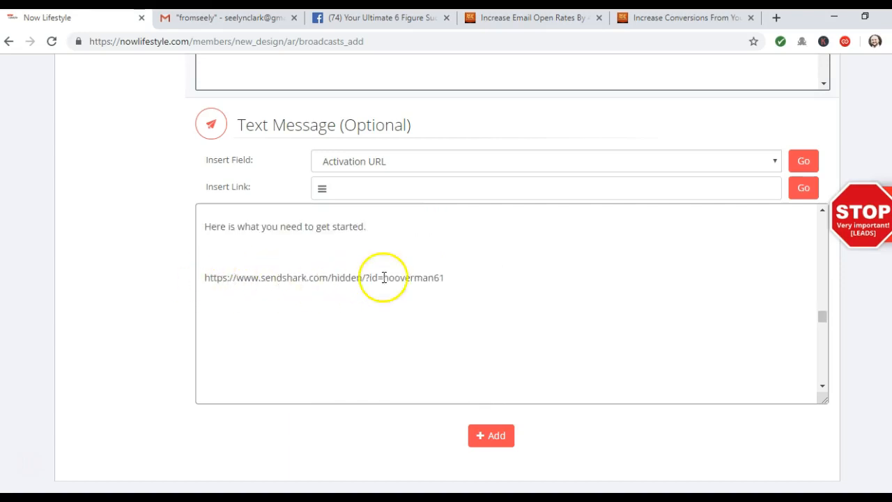
pyautogui.scroll(-8, 215, 262)
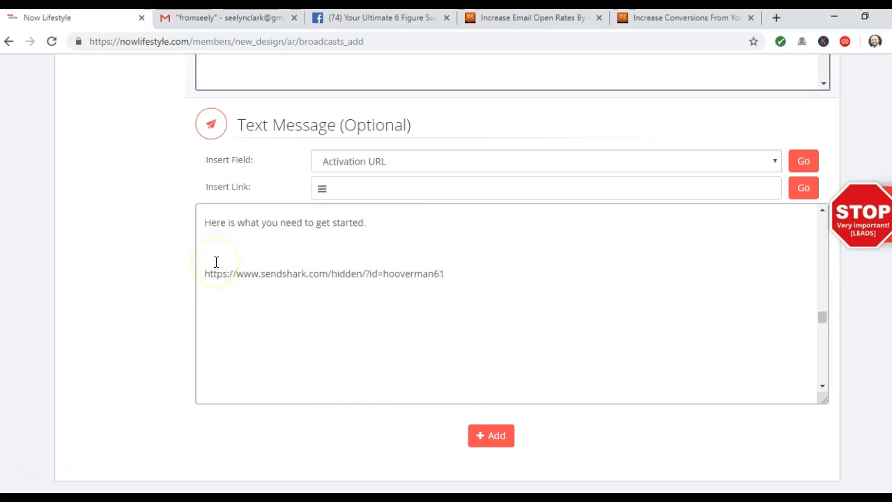
pyautogui.scroll(-5, 215, 263)
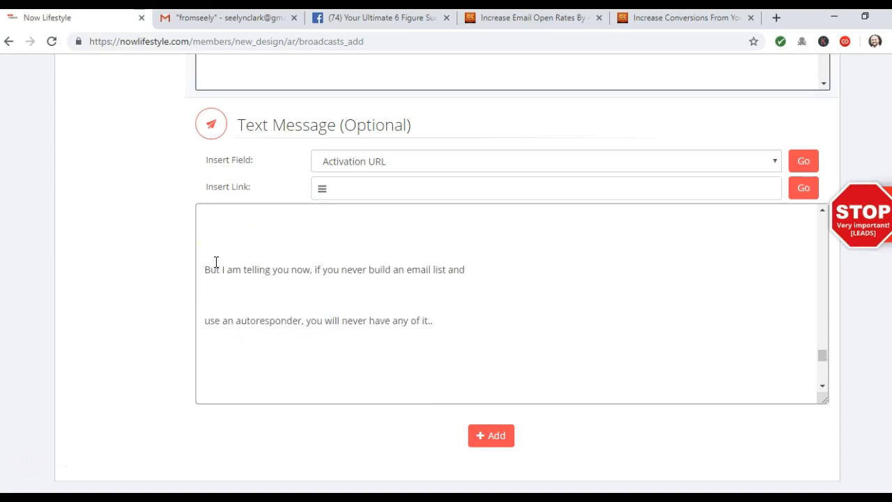
pyautogui.scroll(-4, 220, 262)
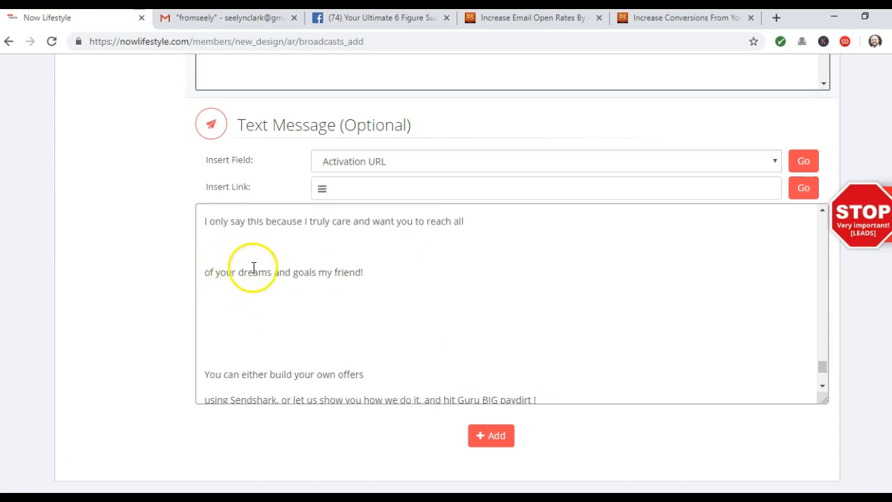
pyautogui.scroll(-3, 217, 261)
# - Recheck the linked sendshark.com address in the HTML message, then the broadcast's subject and send time
pyautogui.scroll(4, 163, 251)
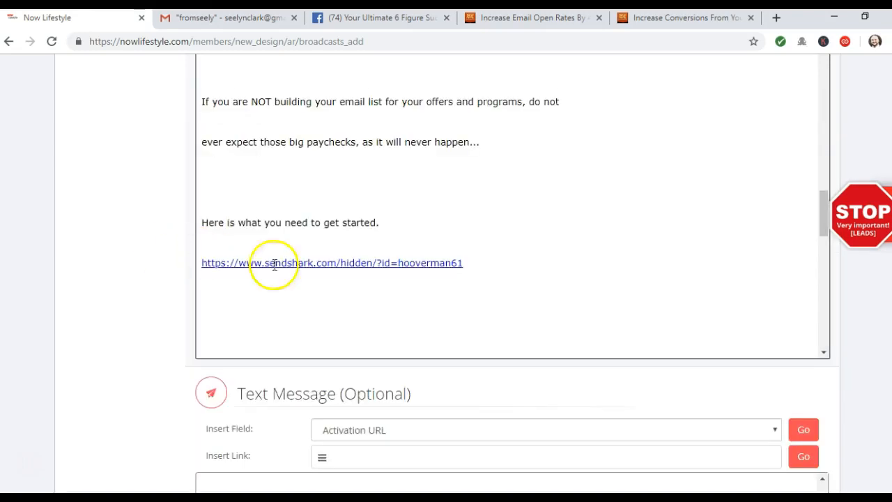
pyautogui.scroll(3, 391, 245)
pyautogui.scroll(-3, 321, 225)
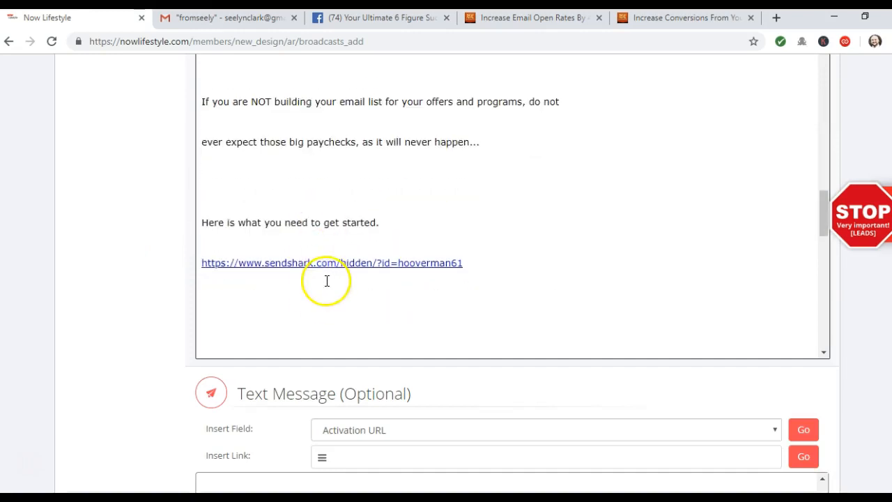
pyautogui.scroll(3, 303, 227)
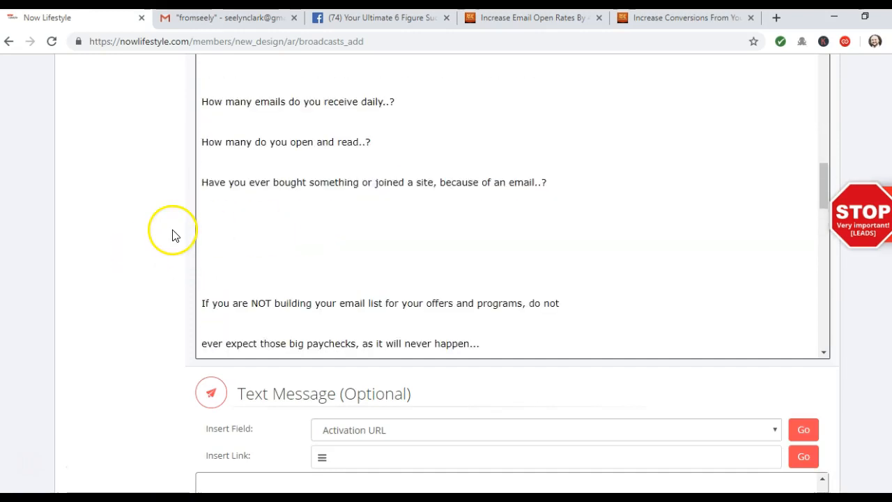
pyautogui.scroll(3, 169, 223)
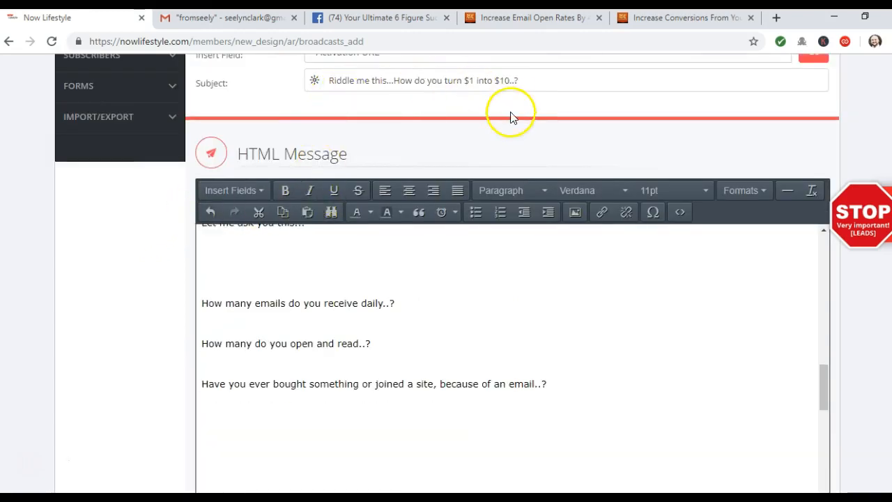
pyautogui.scroll(2, 452, 141)
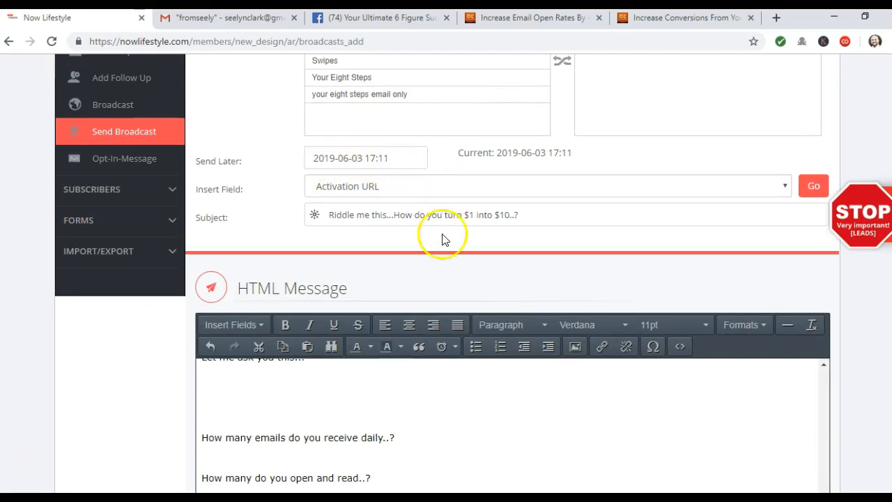
# - Add the finished broadcast and close the notice above the broadcast list
pyautogui.scroll(-15, 442, 272)
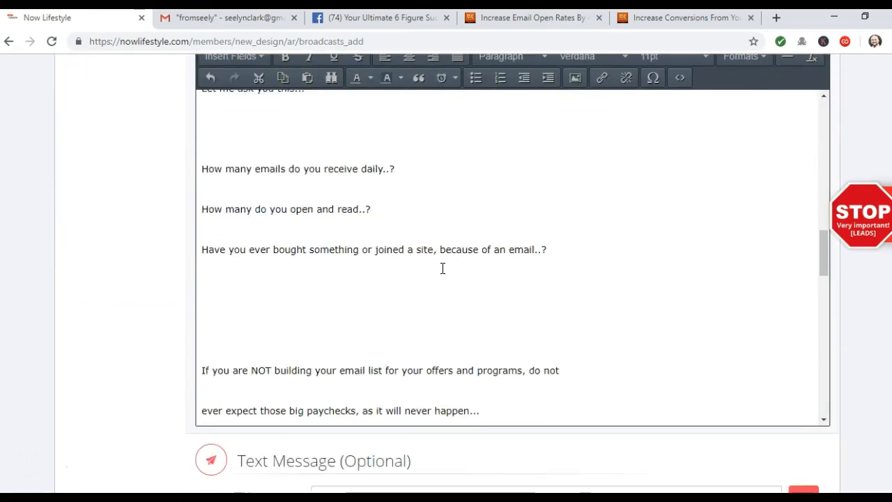
pyautogui.scroll(-5, 94, 289)
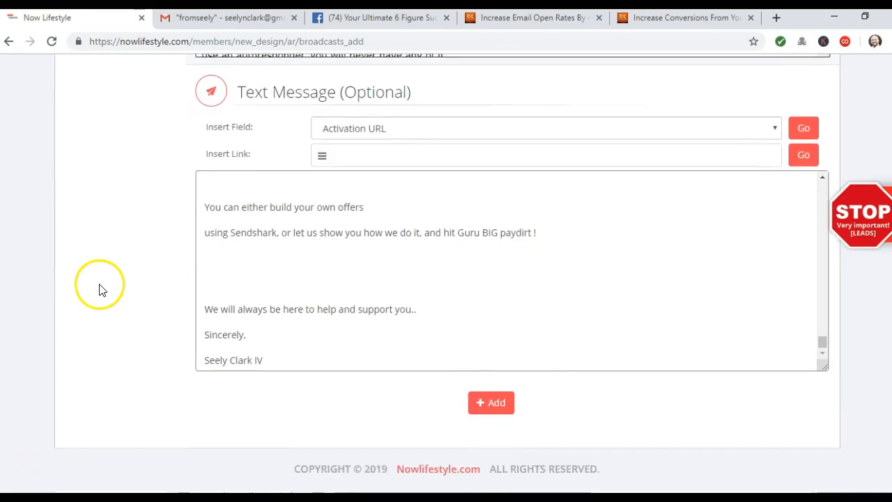
pyautogui.click(479, 410)
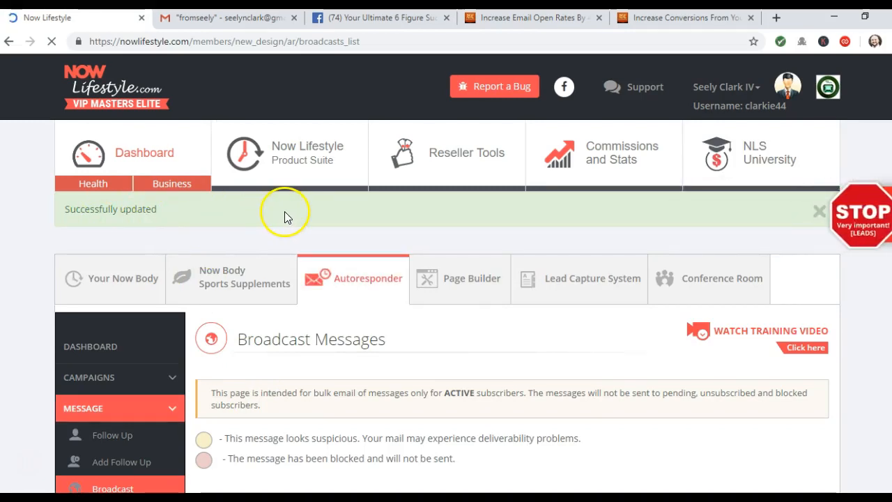
pyautogui.scroll(-1, 284, 216)
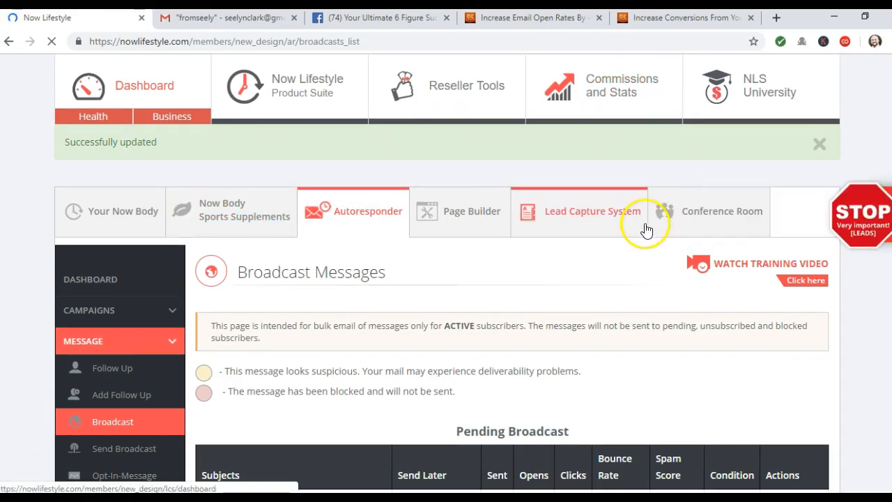
pyautogui.moveTo(698, 222)
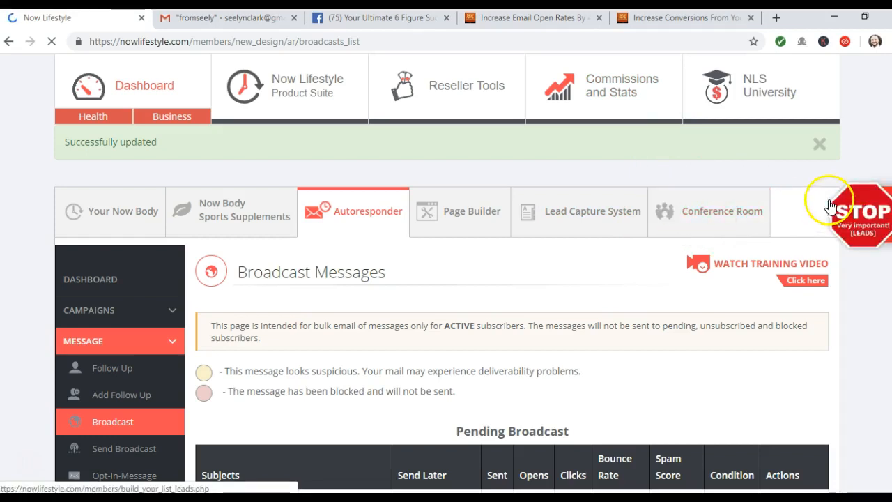
pyautogui.click(821, 146)
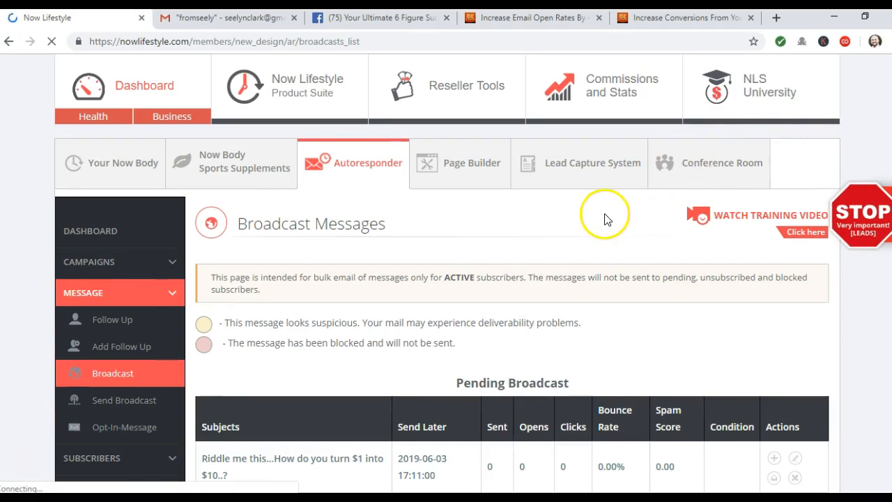
# - Examine the pending broadcast's send time, spam score and available actions, and dismiss the Skype notification
pyautogui.scroll(-2, 605, 219)
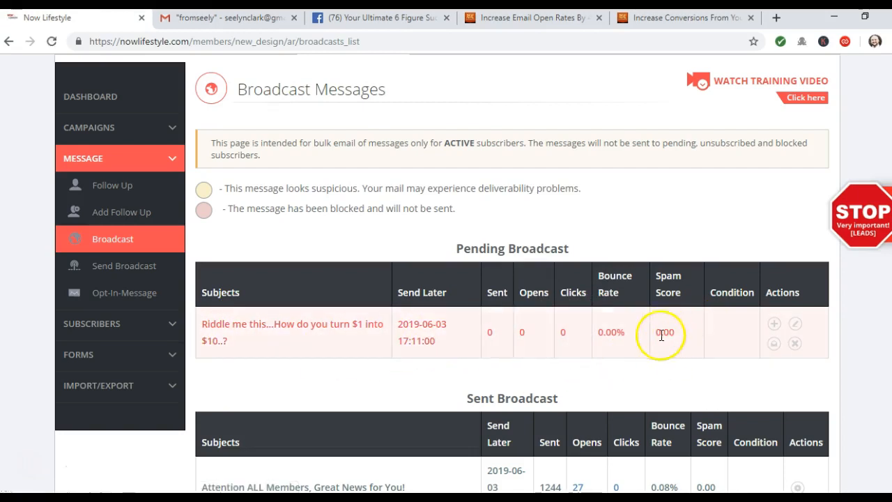
pyautogui.click(795, 325)
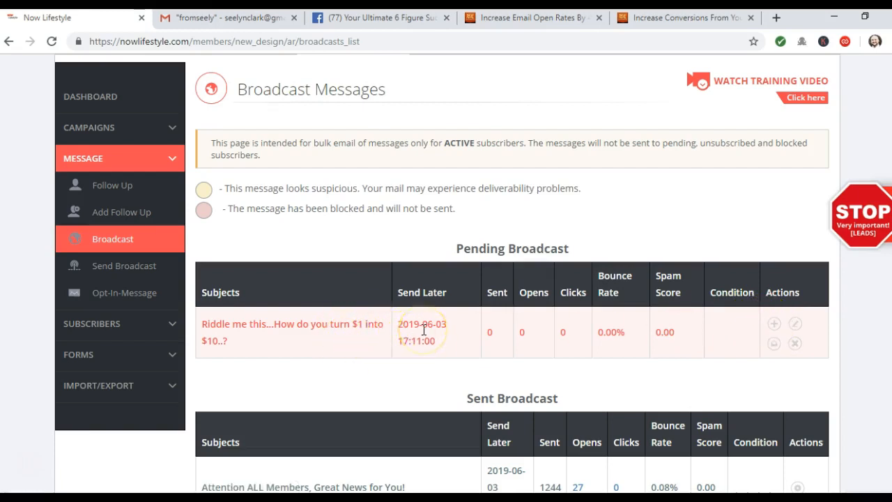
pyautogui.scroll(2, 423, 332)
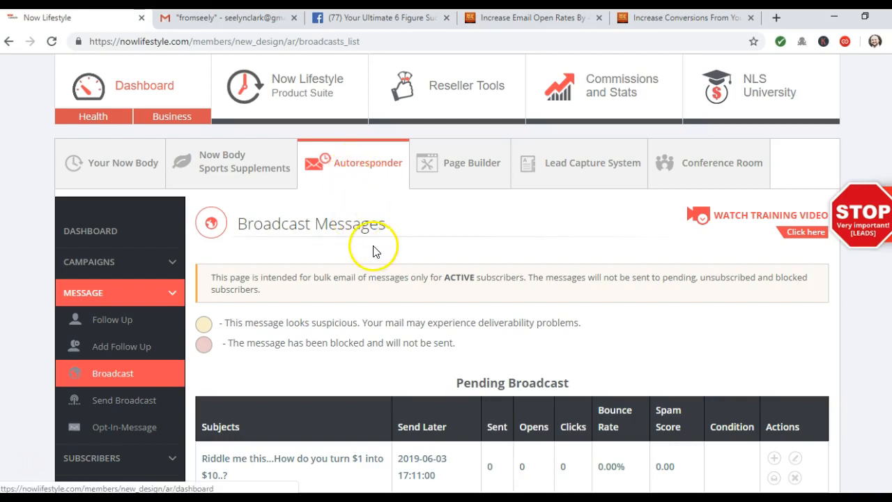
pyautogui.scroll(-2, 370, 249)
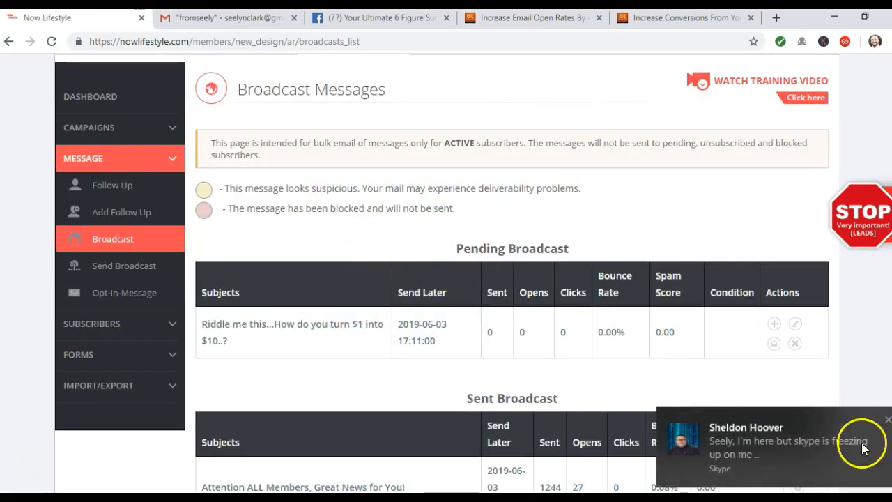
pyautogui.click(886, 422)
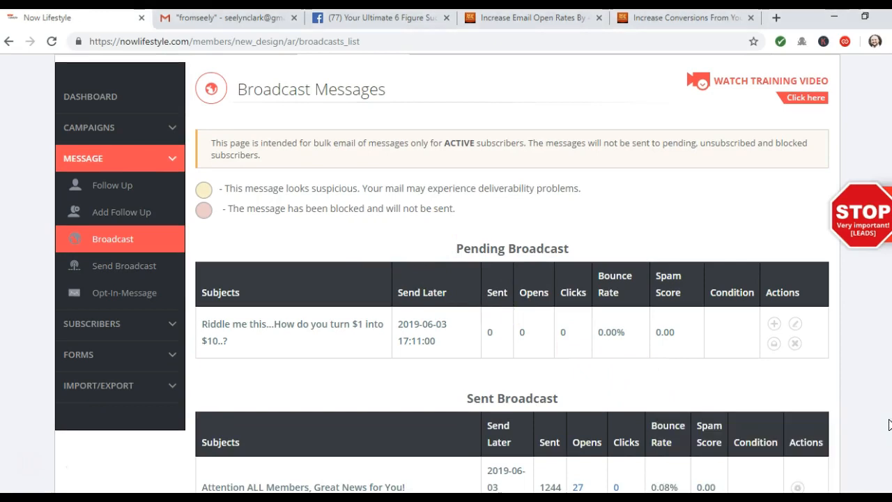